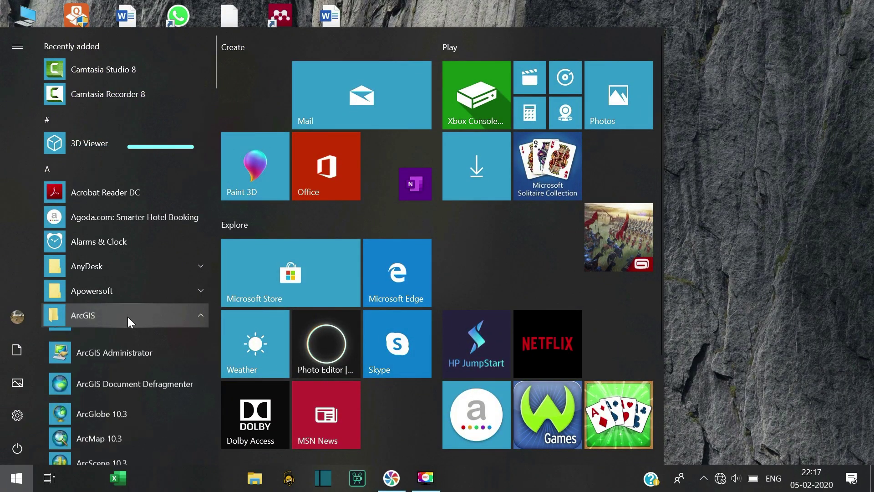
{"action": "scroll", "coordinate": [118, 359], "scroll_direction": "down", "scroll_amount": 1}
Launch ArcMap 10.3, dismiss the Getting Started screen and bring up the Catalog window
{"action": "left_click", "coordinate": [116, 395]}
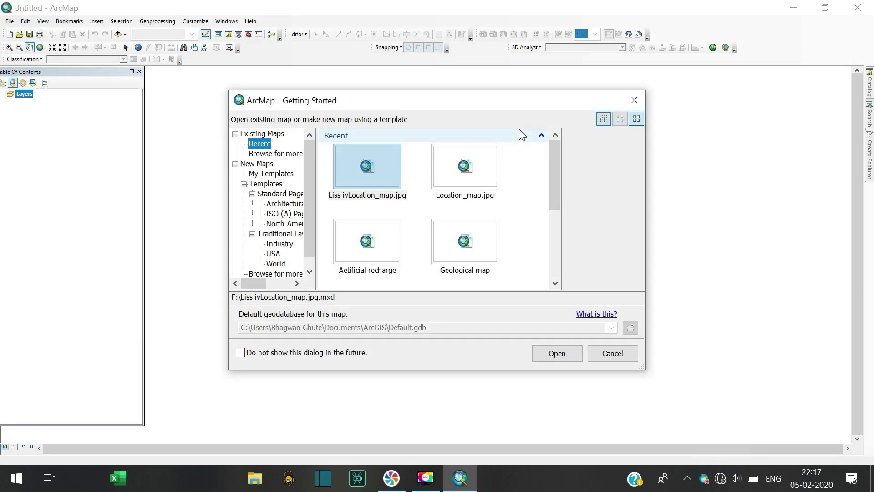
{"action": "left_click", "coordinate": [633, 100]}
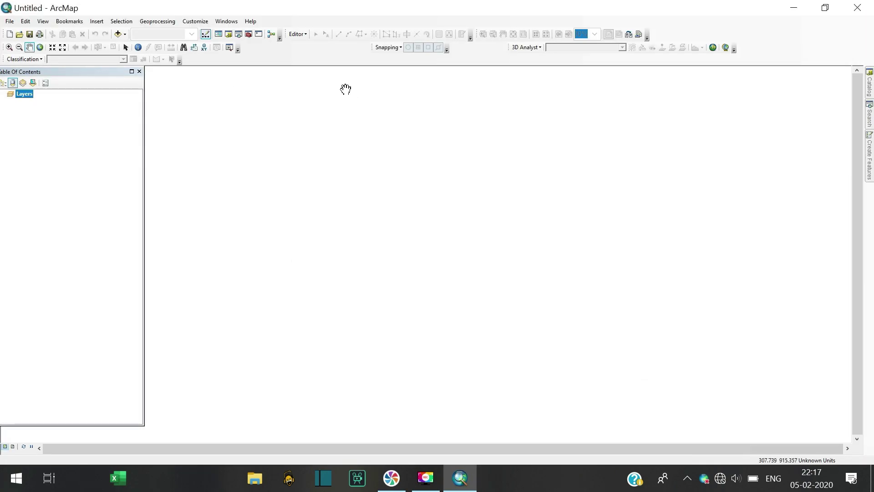
{"action": "left_click", "coordinate": [237, 34]}
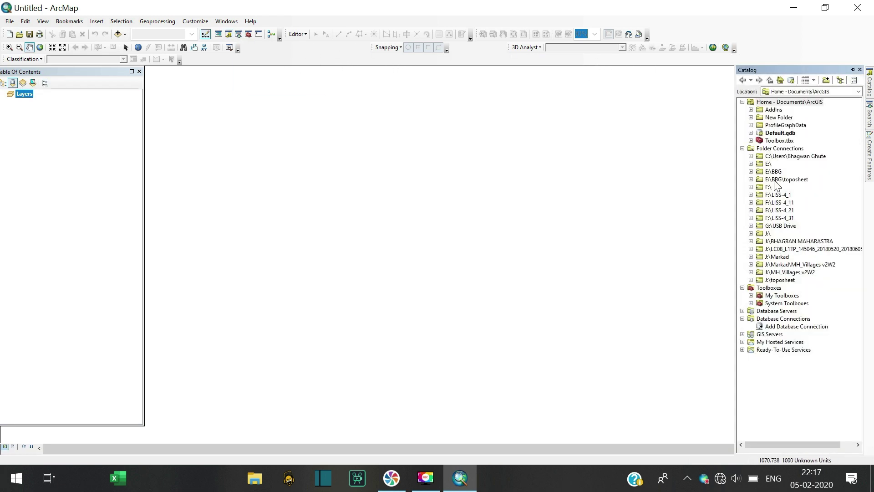
Drag 56E10.jpg from E:\BBG\toposheet into the map and accept the unknown spatial reference warning
{"action": "left_click", "coordinate": [778, 180]}
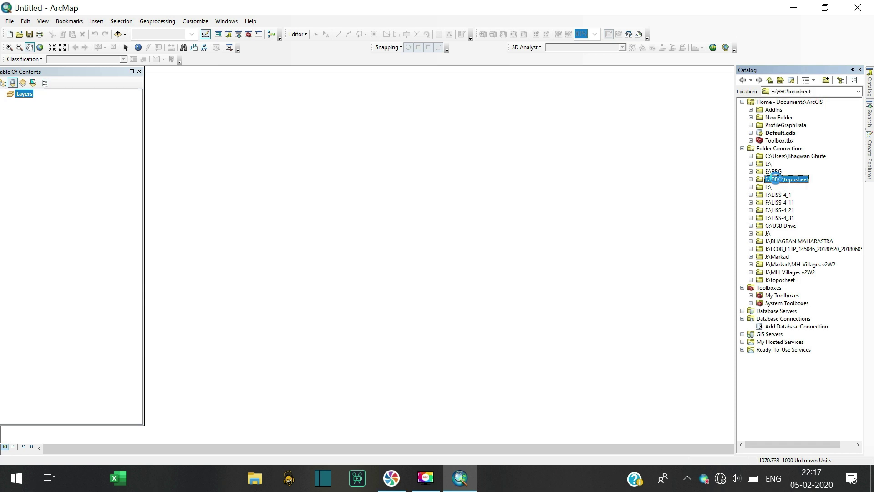
{"action": "double_click", "coordinate": [776, 180]}
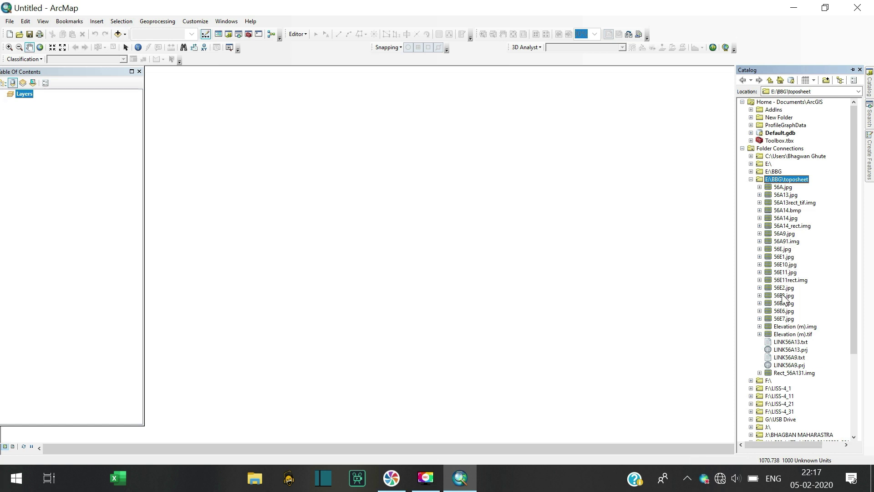
{"action": "left_click", "coordinate": [784, 265]}
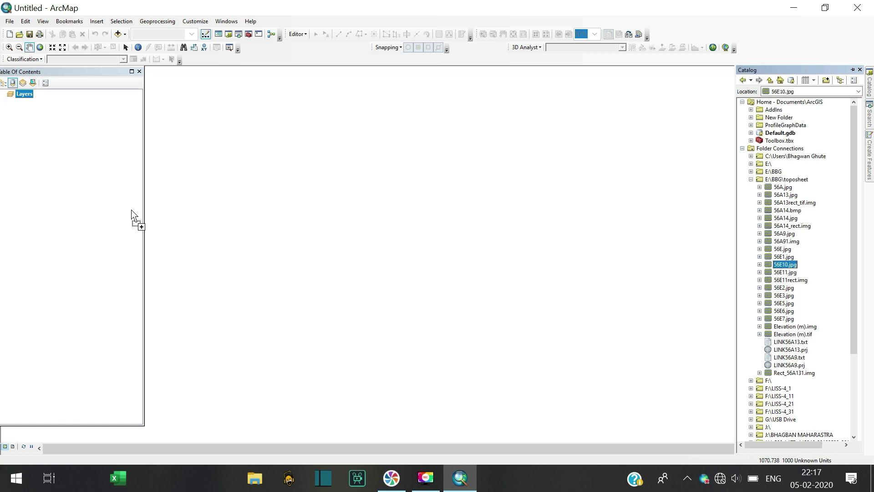
{"action": "left_click_drag", "start_coordinate": [782, 266], "coordinate": [115, 198]}
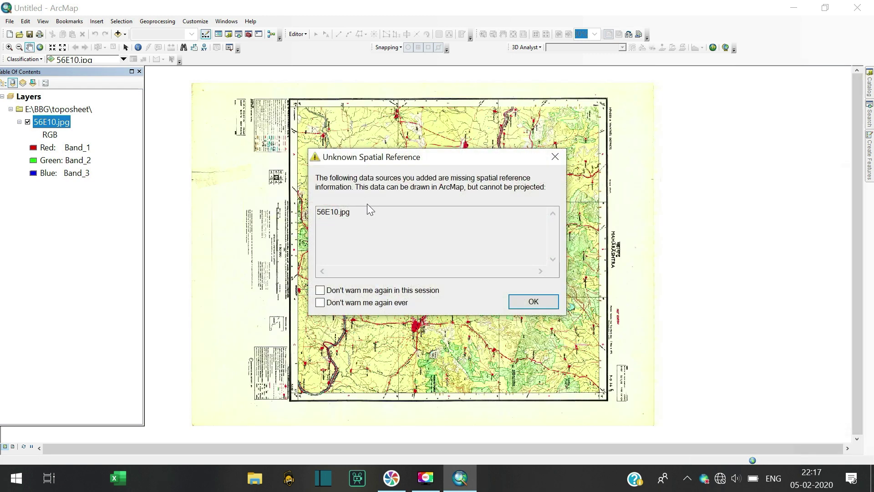
{"action": "left_click", "coordinate": [531, 302]}
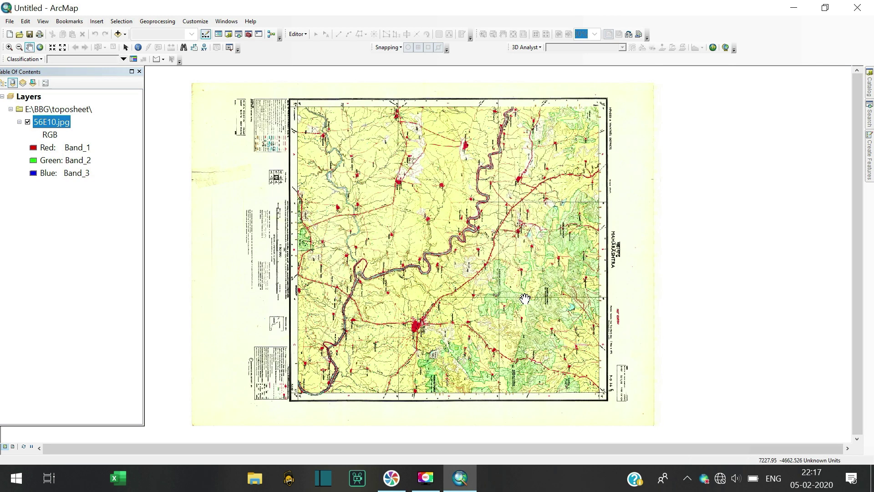
{"action": "scroll", "coordinate": [556, 266], "scroll_direction": "up", "scroll_amount": 3}
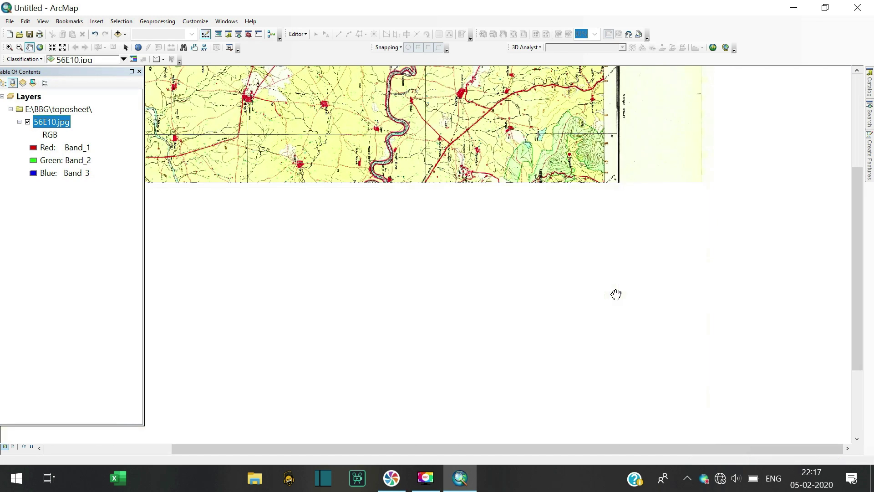
Pan along the sheet's right margin up to the 19° / 77°30′ corner near Āmdari and call up the toolbar list
{"action": "left_click_drag", "start_coordinate": [599, 307], "coordinate": [484, 297]}
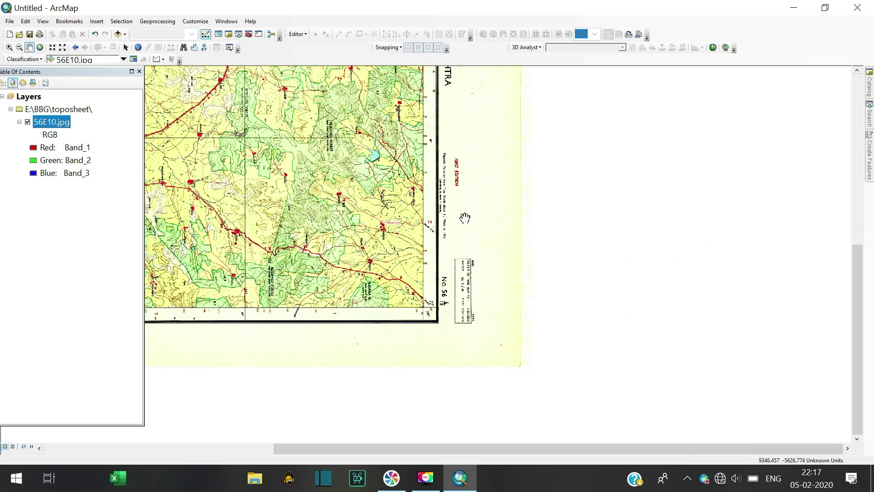
{"action": "left_click_drag", "start_coordinate": [455, 311], "coordinate": [454, 258]}
{"action": "scroll", "coordinate": [454, 259], "scroll_direction": "up", "scroll_amount": 2}
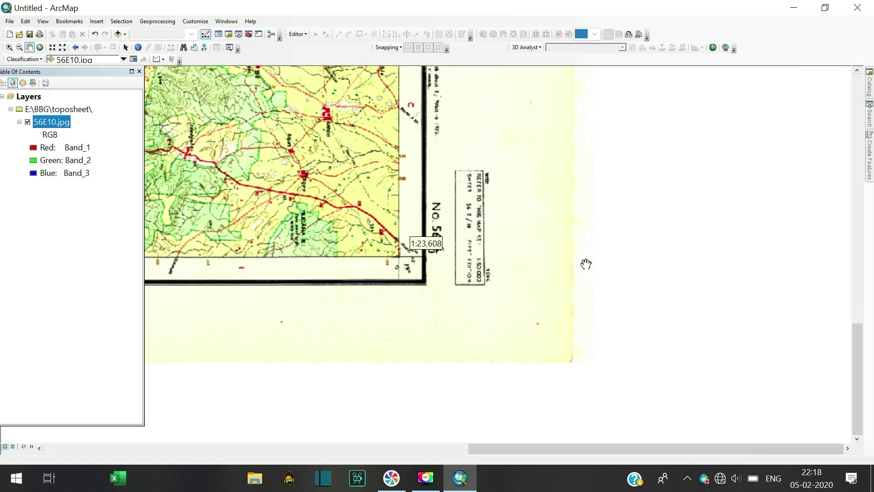
{"action": "left_click_drag", "start_coordinate": [572, 259], "coordinate": [492, 180]}
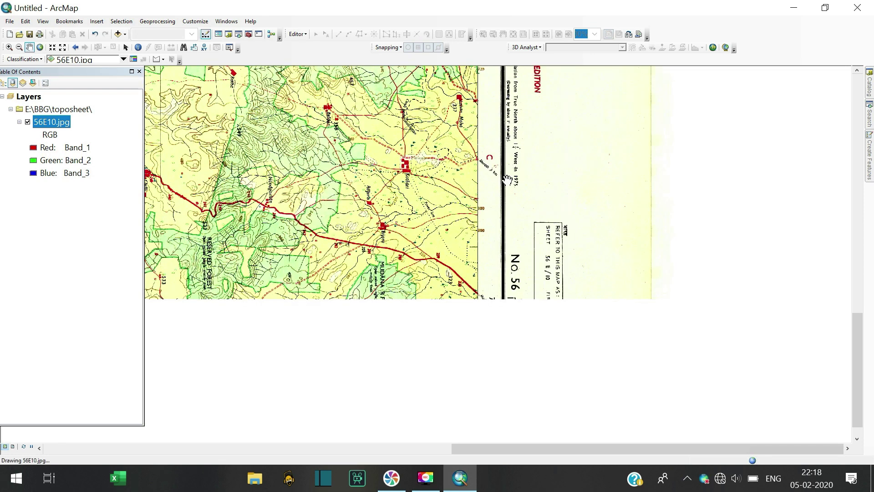
{"action": "left_click_drag", "start_coordinate": [507, 179], "coordinate": [590, 176]}
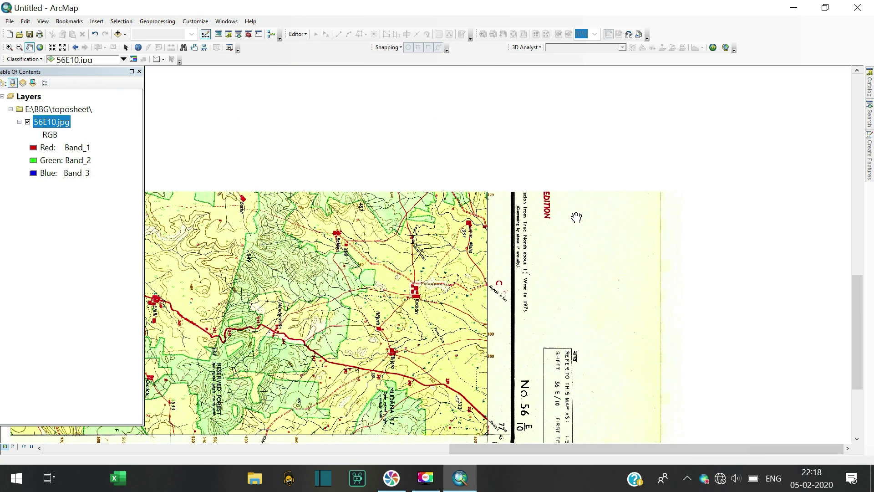
{"action": "left_click_drag", "start_coordinate": [576, 217], "coordinate": [500, 348]}
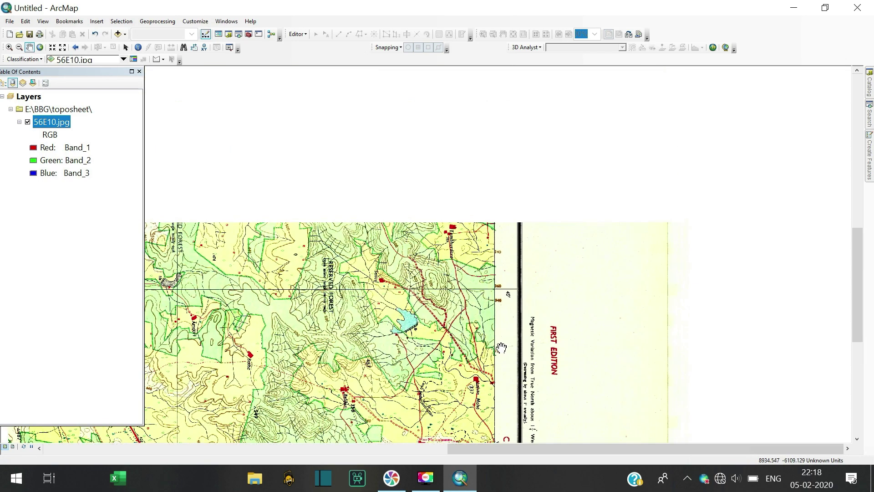
{"action": "left_click_drag", "start_coordinate": [542, 238], "coordinate": [542, 339]}
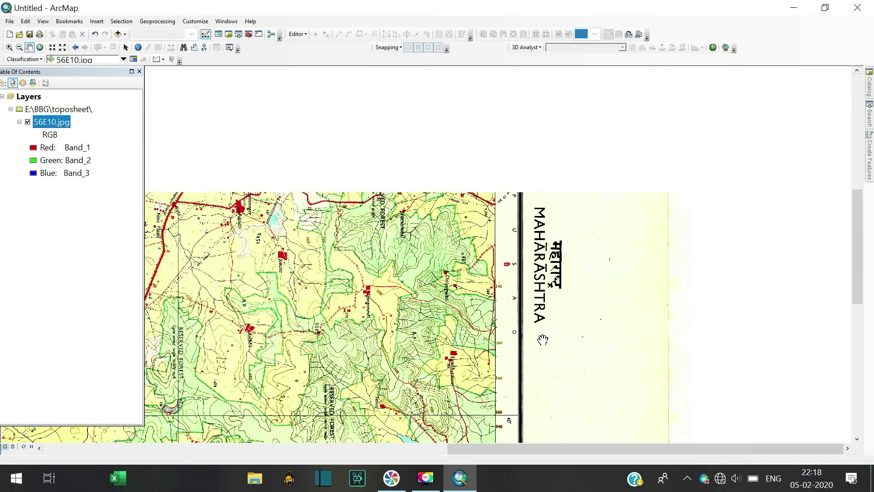
{"action": "scroll", "coordinate": [533, 242], "scroll_direction": "down", "scroll_amount": 2}
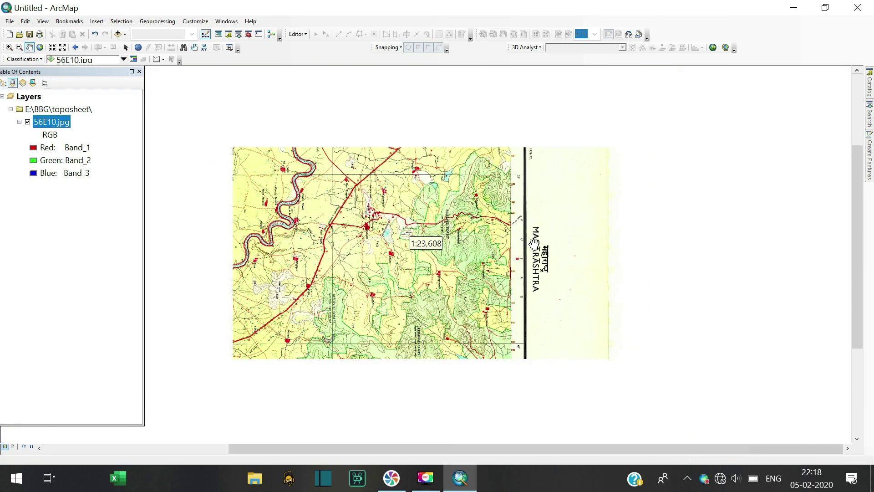
{"action": "scroll", "coordinate": [533, 243], "scroll_direction": "up", "scroll_amount": 2}
{"action": "left_click_drag", "start_coordinate": [526, 170], "coordinate": [537, 221]}
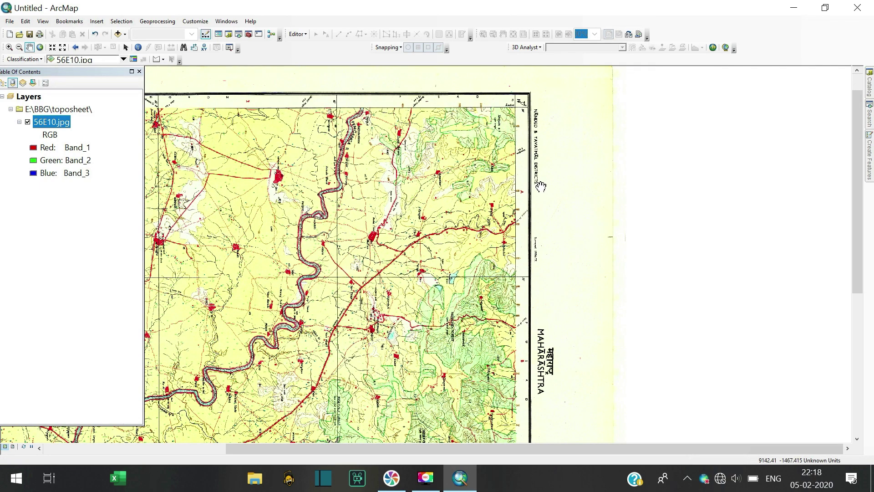
{"action": "scroll", "coordinate": [539, 186], "scroll_direction": "up", "scroll_amount": 2}
{"action": "mouse_move", "coordinate": [541, 239]}
{"action": "left_mouse_down"}
{"action": "mouse_move", "coordinate": [551, 172]}
{"action": "mouse_move", "coordinate": [577, 281]}
{"action": "left_mouse_up"}
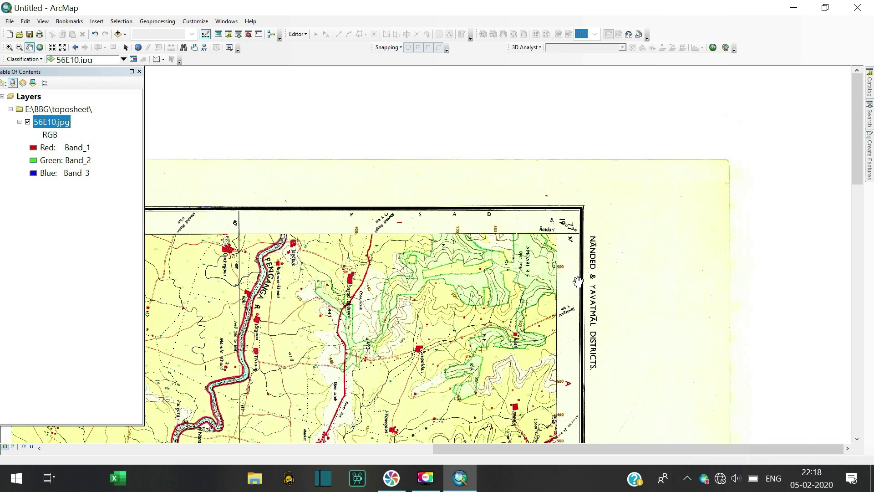
{"action": "scroll", "coordinate": [562, 250], "scroll_direction": "up", "scroll_amount": 2}
{"action": "scroll", "coordinate": [562, 250], "scroll_direction": "up", "scroll_amount": 2}
{"action": "scroll", "coordinate": [562, 249], "scroll_direction": "up", "scroll_amount": 1}
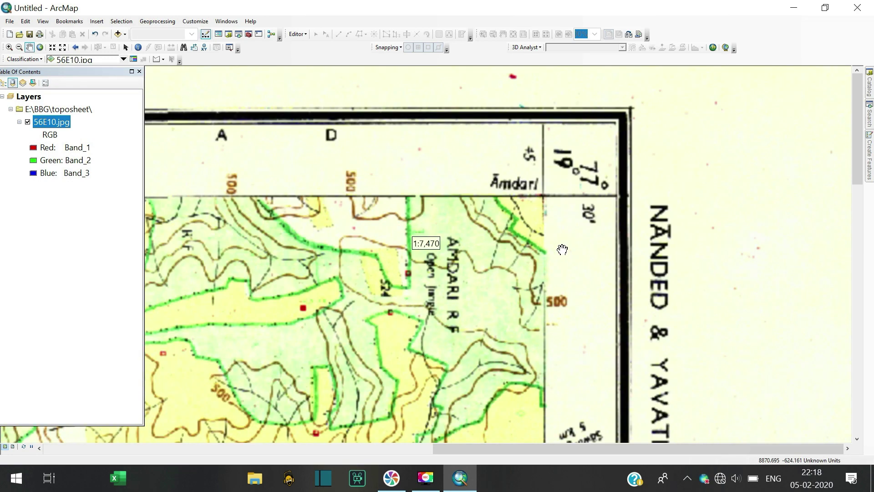
{"action": "scroll", "coordinate": [562, 249], "scroll_direction": "up", "scroll_amount": 1}
{"action": "scroll", "coordinate": [562, 249], "scroll_direction": "up", "scroll_amount": 1}
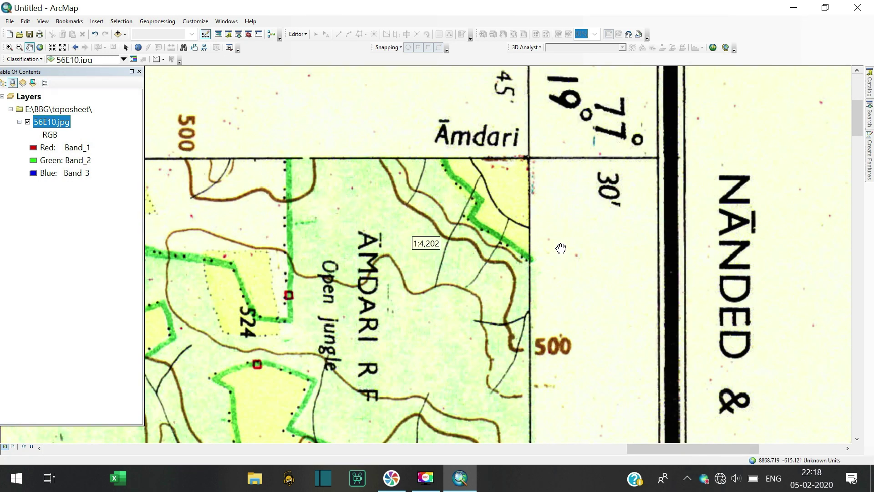
{"action": "left_click_drag", "start_coordinate": [561, 247], "coordinate": [545, 334]}
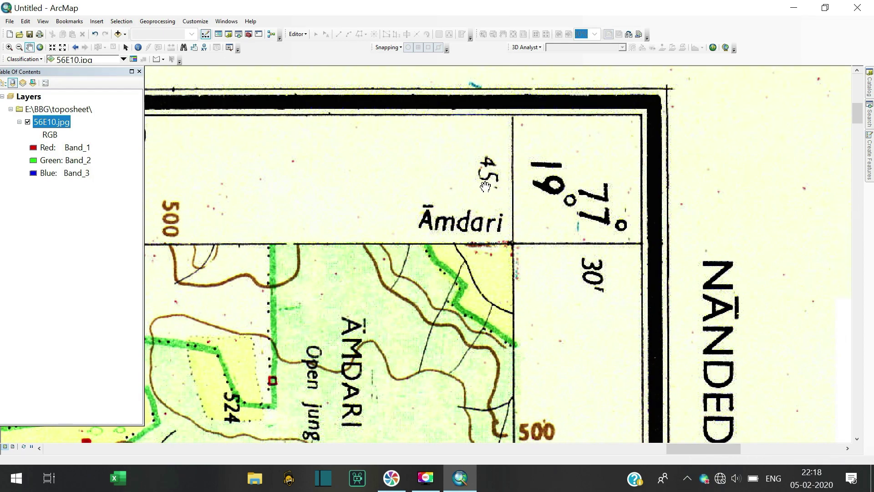
{"action": "right_click", "coordinate": [474, 54]}
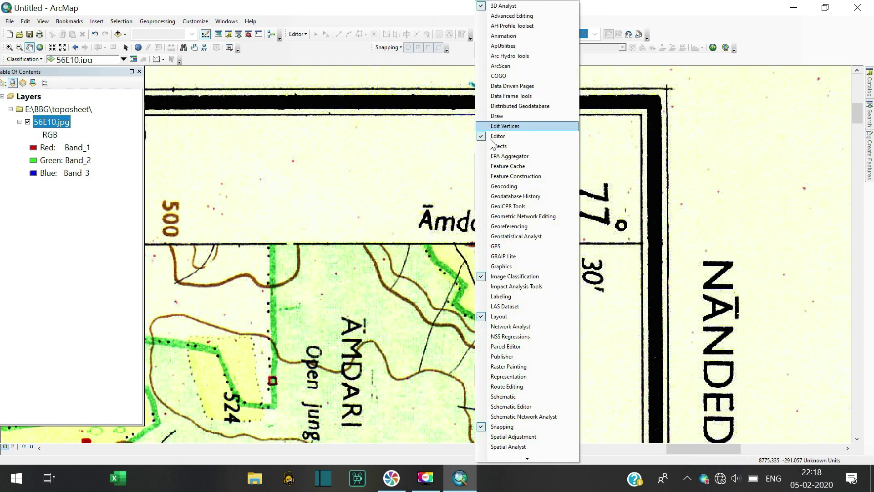
Enable the Georeferencing toolbar and mark the grid corner beside Āmdari as the first control point
{"action": "left_click", "coordinate": [509, 226]}
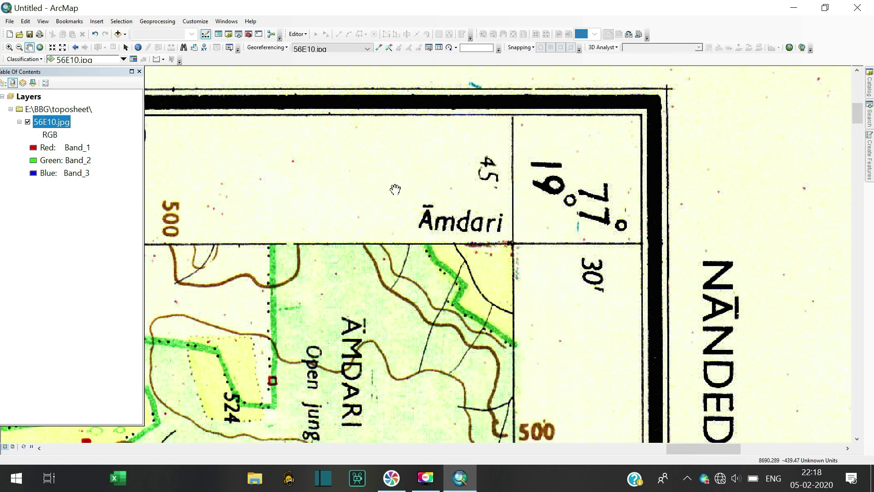
{"action": "scroll", "coordinate": [430, 228], "scroll_direction": "up", "scroll_amount": 3}
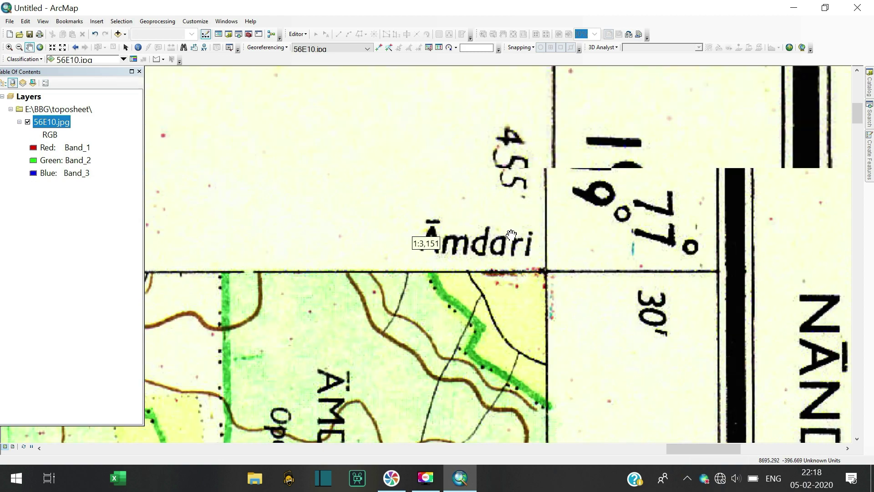
{"action": "mouse_move", "coordinate": [595, 293]}
{"action": "left_mouse_down"}
{"action": "mouse_move", "coordinate": [511, 212]}
{"action": "mouse_move", "coordinate": [508, 299]}
{"action": "left_mouse_up"}
{"action": "scroll", "coordinate": [511, 212], "scroll_direction": "up", "scroll_amount": 2}
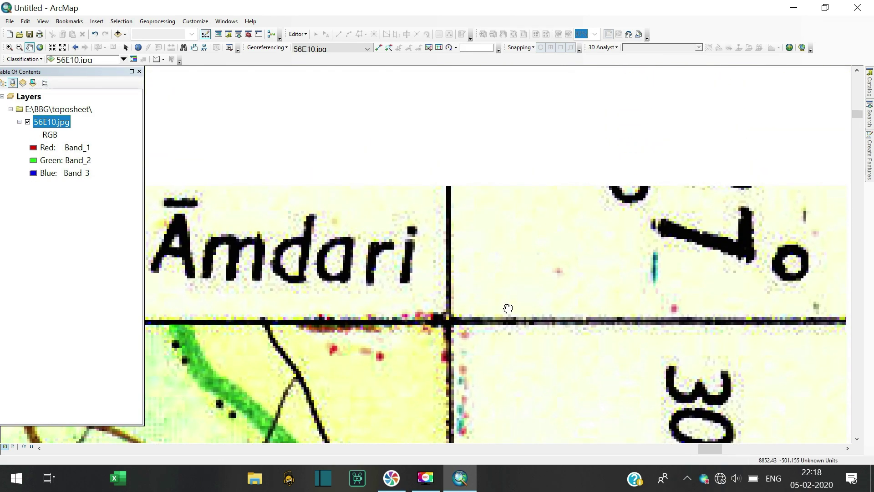
{"action": "scroll", "coordinate": [508, 299], "scroll_direction": "down", "scroll_amount": 2}
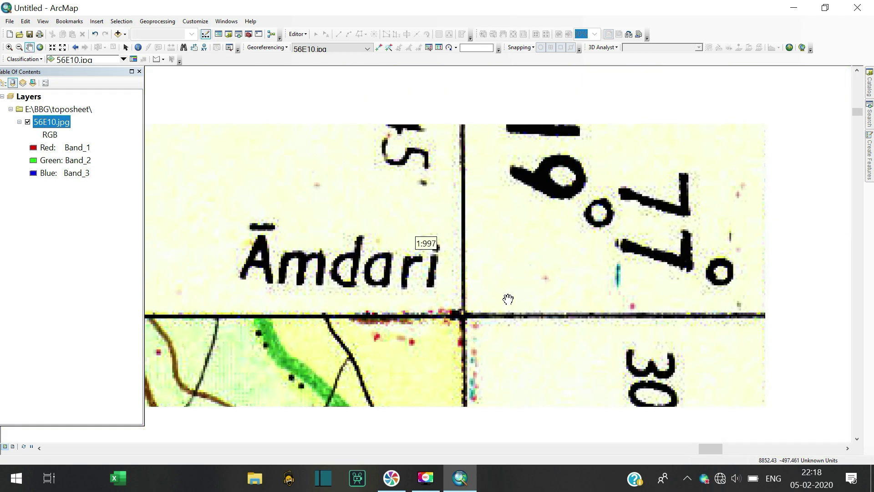
{"action": "left_click", "coordinate": [379, 48]}
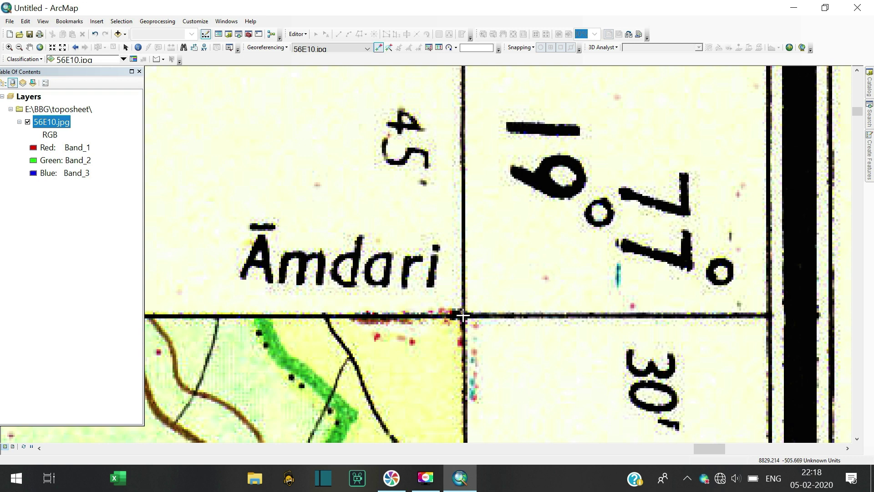
{"action": "left_click", "coordinate": [462, 315]}
Enter X 77.50 and Y 19.75 for the first control point via Input X and Y and confirm
{"action": "right_click", "coordinate": [471, 316]}
{"action": "left_click", "coordinate": [499, 321]}
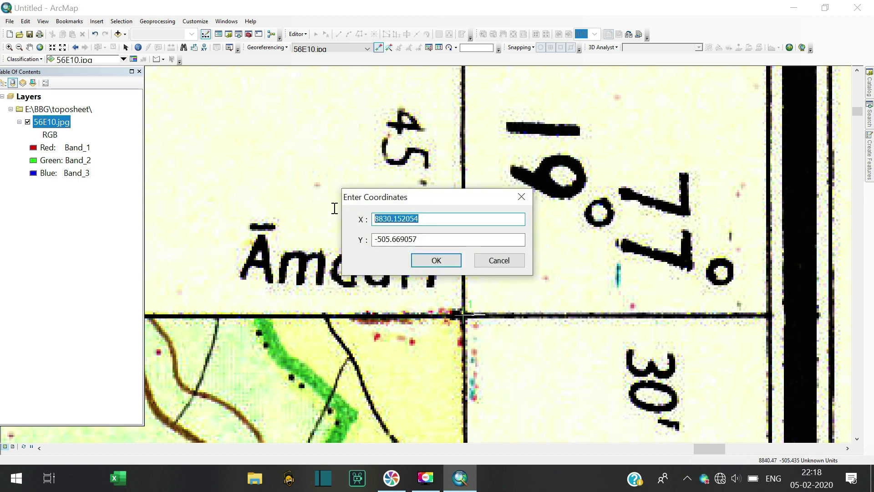
{"action": "type", "text": "77.50"}
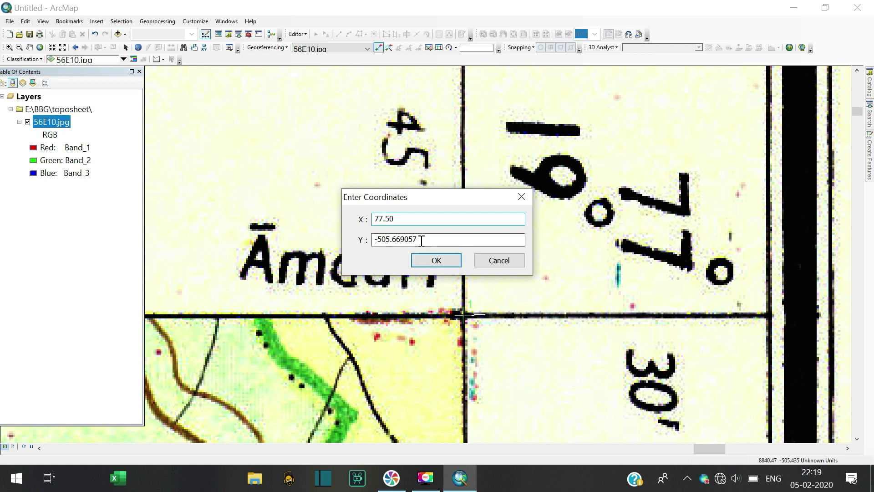
{"action": "left_click_drag", "start_coordinate": [425, 239], "coordinate": [344, 244]}
{"action": "left_click_drag", "start_coordinate": [431, 196], "coordinate": [460, 196]}
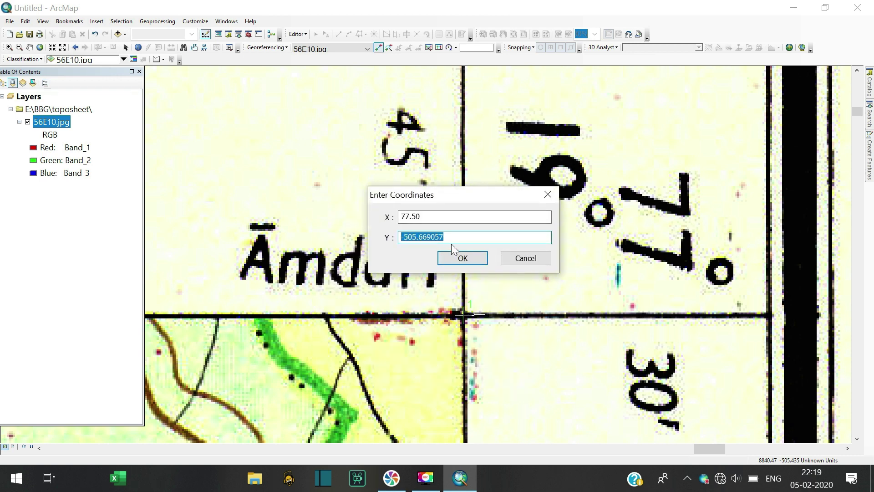
{"action": "type", "text": "19.75"}
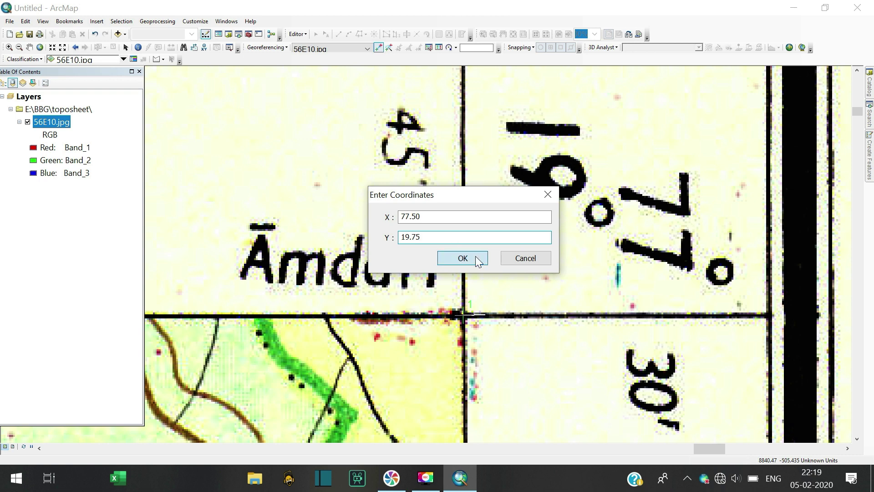
{"action": "left_click", "coordinate": [464, 258]}
Zoom to the full 56E10.jpg layer from its context menu
{"action": "left_click", "coordinate": [52, 122]}
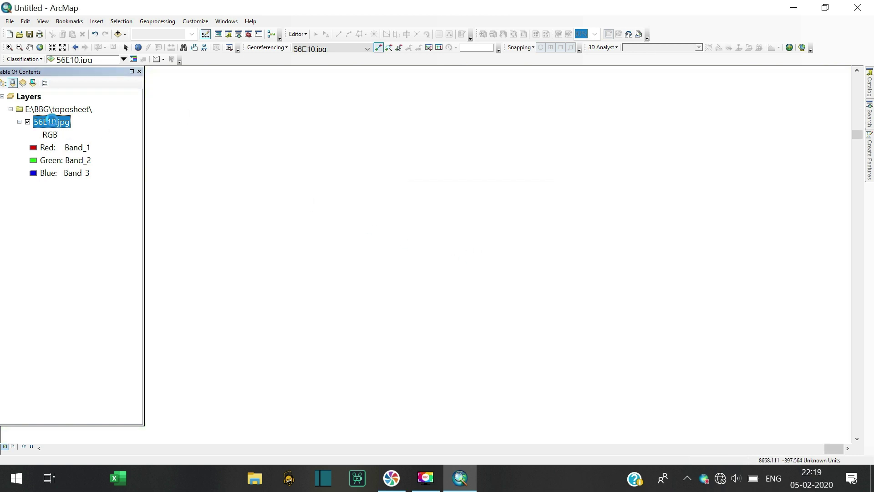
{"action": "right_click", "coordinate": [53, 122]}
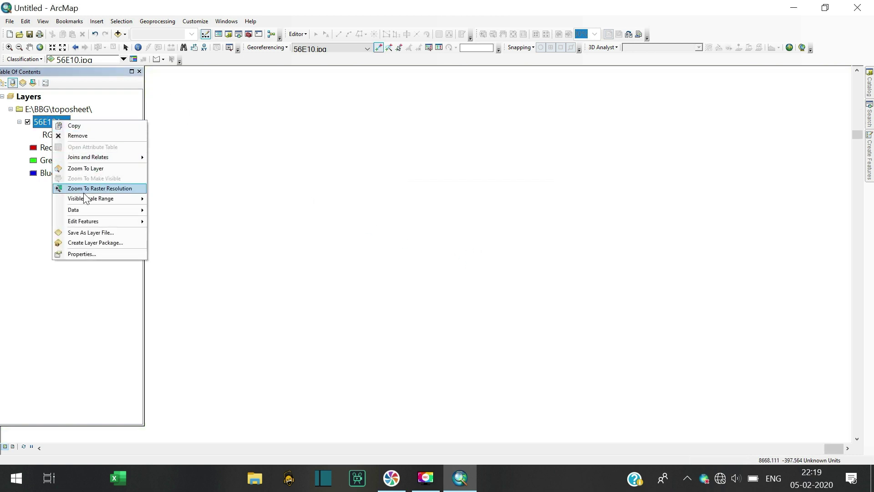
{"action": "left_click", "coordinate": [85, 169]}
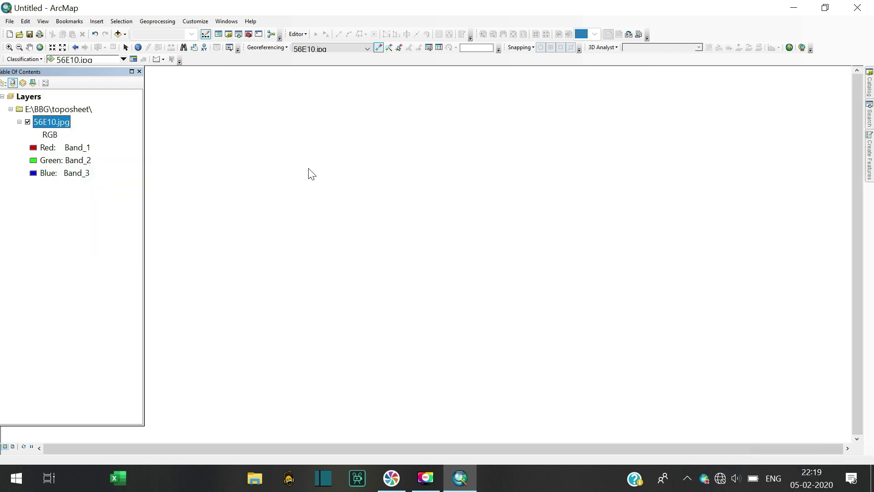
{"action": "scroll", "coordinate": [601, 395], "scroll_direction": "up", "scroll_amount": 2}
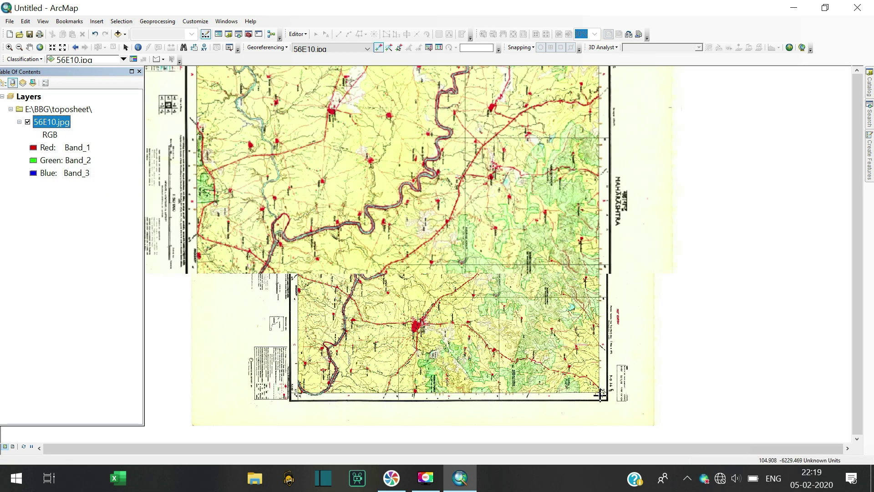
{"action": "scroll", "coordinate": [607, 394], "scroll_direction": "up", "scroll_amount": 2}
{"action": "scroll", "coordinate": [615, 393], "scroll_direction": "up", "scroll_amount": 1}
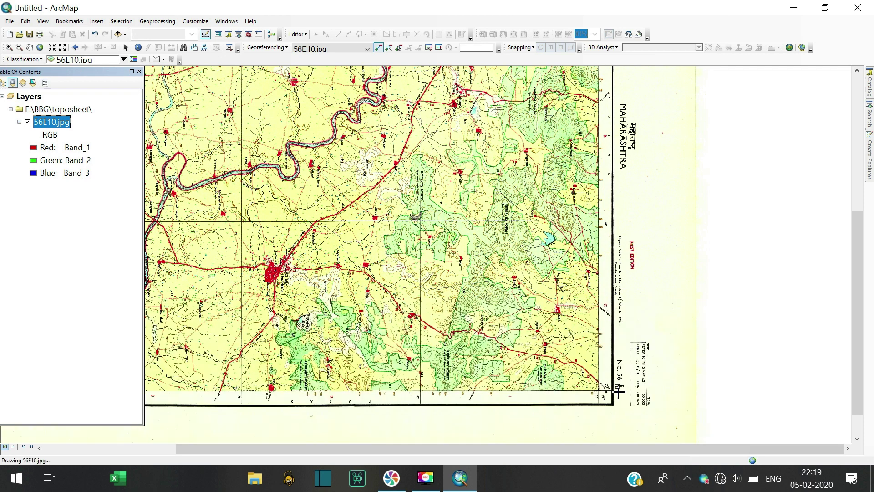
{"action": "scroll", "coordinate": [614, 393], "scroll_direction": "up", "scroll_amount": 1}
{"action": "scroll", "coordinate": [572, 287], "scroll_direction": "up", "scroll_amount": 2}
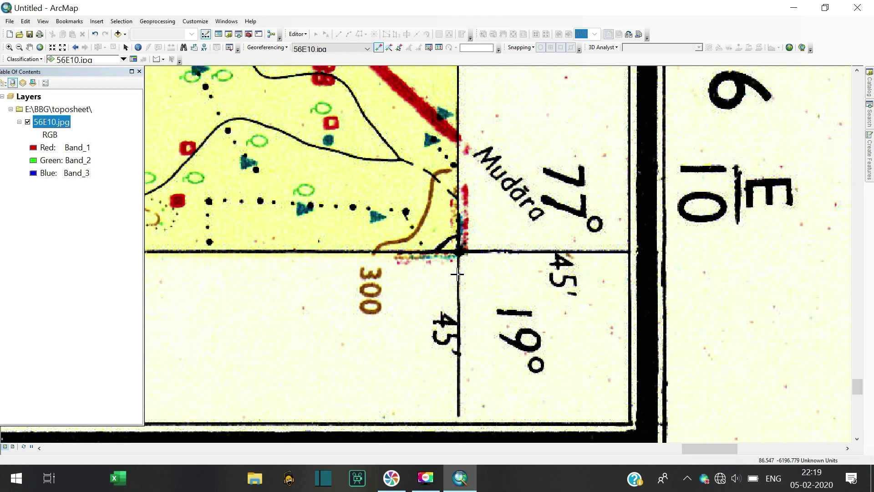
{"action": "scroll", "coordinate": [456, 270], "scroll_direction": "up", "scroll_amount": 1}
{"action": "scroll", "coordinate": [456, 256], "scroll_direction": "up", "scroll_amount": 1}
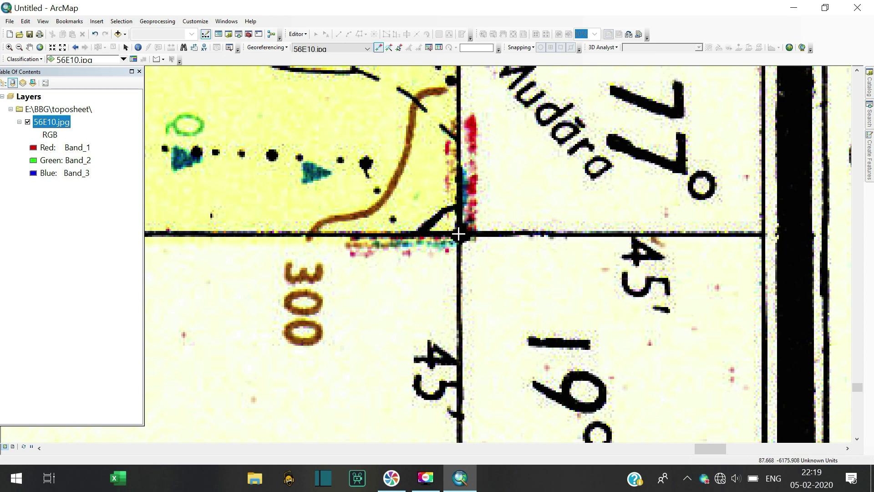
Mark the 77°30′ / 19°30′ grid corner as the second control point and bring up Input X and Y
{"action": "left_click", "coordinate": [458, 233]}
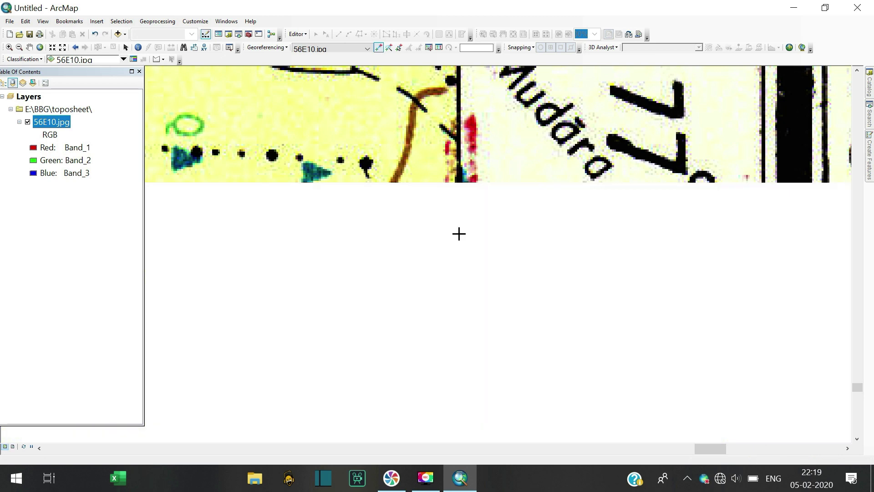
{"action": "right_click", "coordinate": [458, 232]}
{"action": "left_click", "coordinate": [491, 239]}
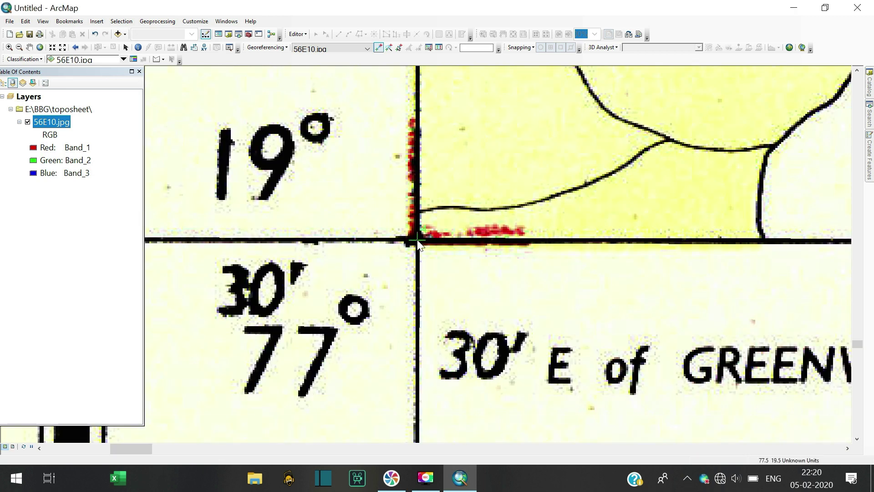
{"action": "right_click", "coordinate": [418, 242]}
{"action": "left_click", "coordinate": [453, 245]}
Trim the coordinates to X 77.50 and Y 19.50 and confirm the second control point
{"action": "left_click_drag", "start_coordinate": [412, 218], "coordinate": [397, 218]}
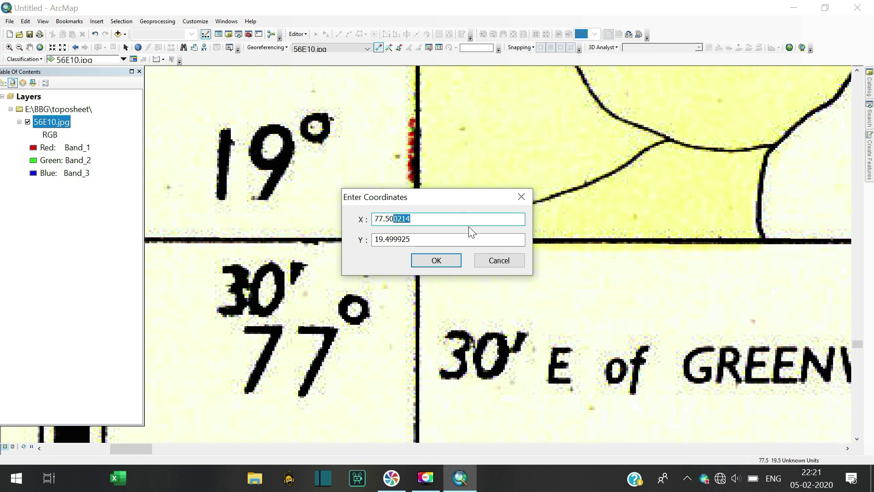
{"action": "key", "text": "Delete"}
{"action": "left_click", "coordinate": [418, 240]}
{"action": "left_click_drag", "start_coordinate": [412, 239], "coordinate": [391, 240]}
{"action": "type", "text": "50"}
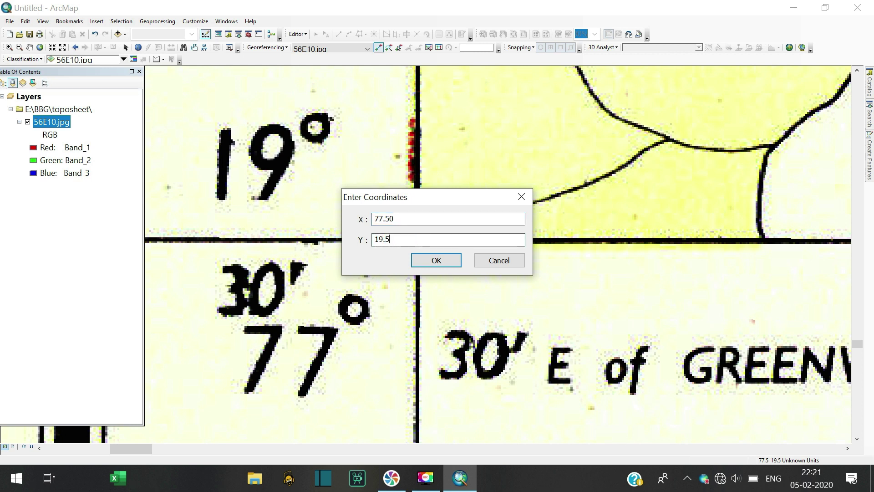
{"action": "left_click", "coordinate": [436, 260]}
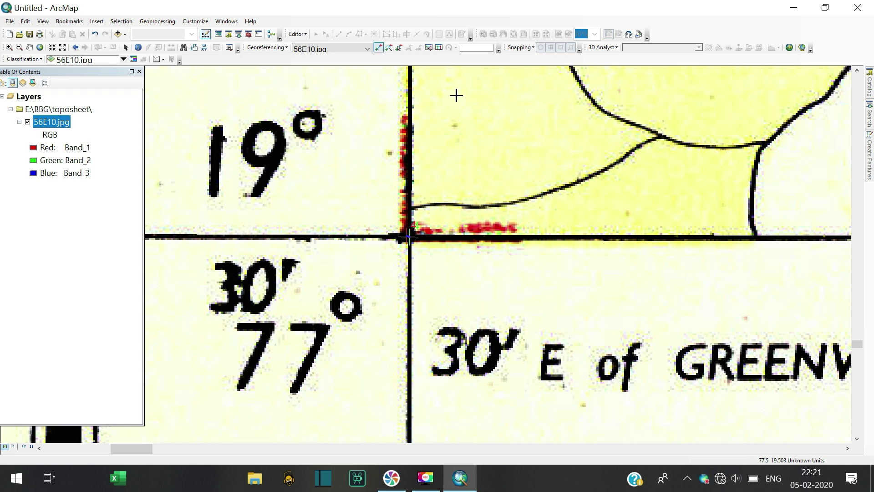
Rectify the toposheet to an IMAGINE Image named 56E10rect.img and save it
{"action": "left_click", "coordinate": [438, 49]}
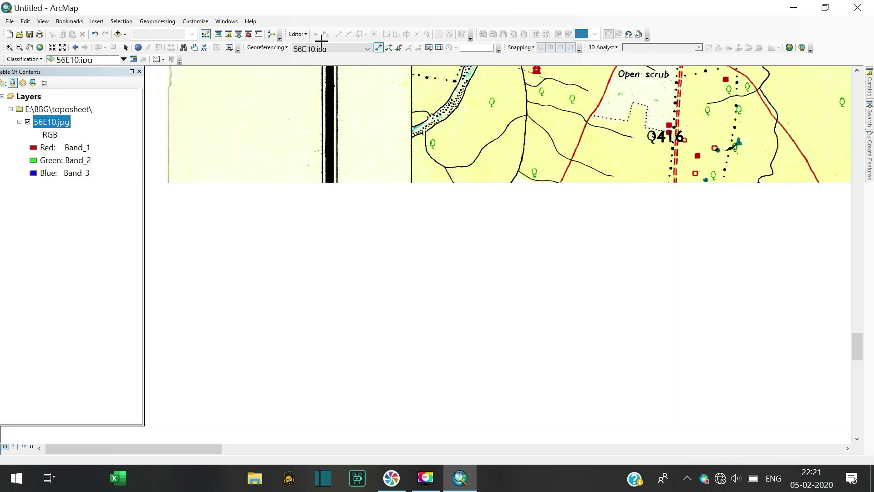
{"action": "left_click", "coordinate": [266, 48]}
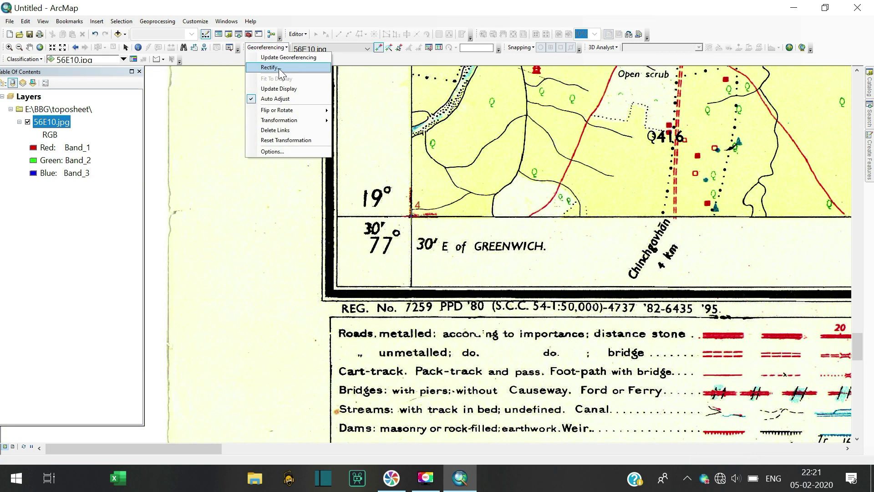
{"action": "left_click", "coordinate": [279, 68]}
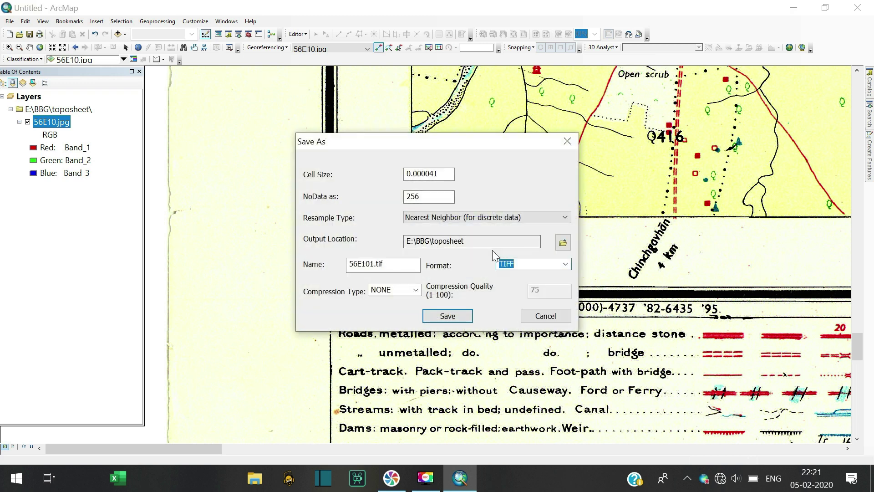
{"action": "left_click", "coordinate": [566, 266]}
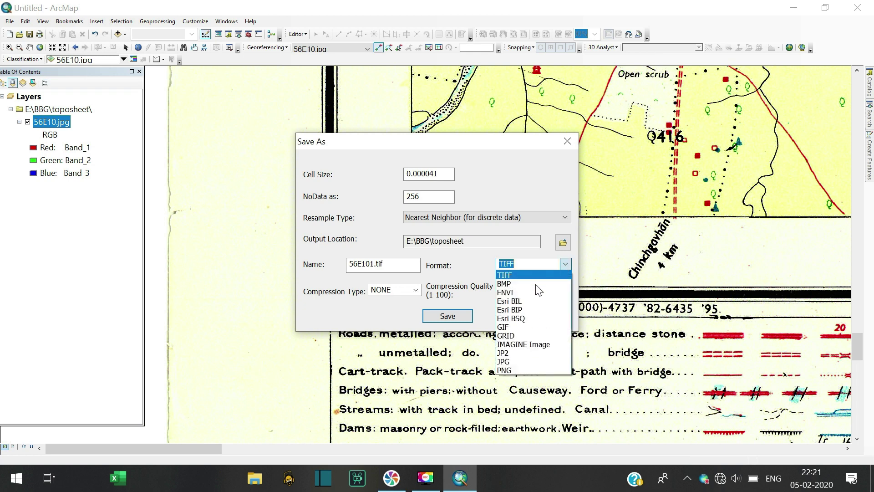
{"action": "left_click", "coordinate": [519, 346]}
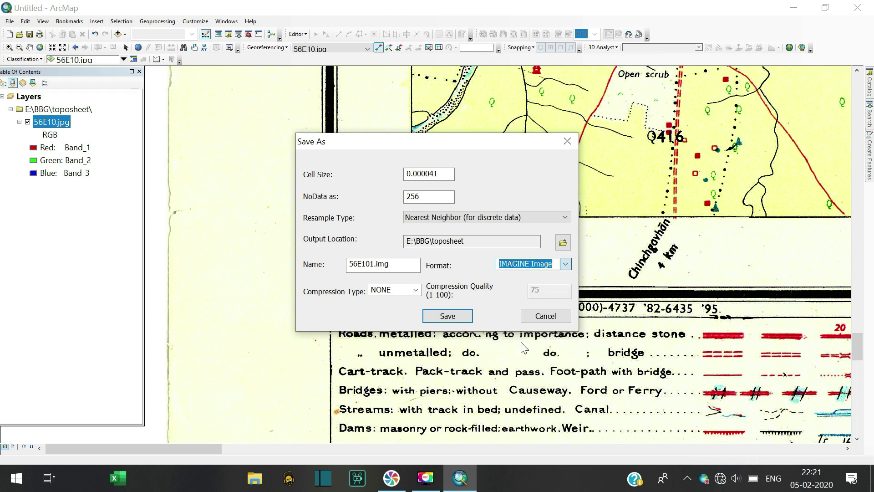
{"action": "left_click", "coordinate": [374, 264]}
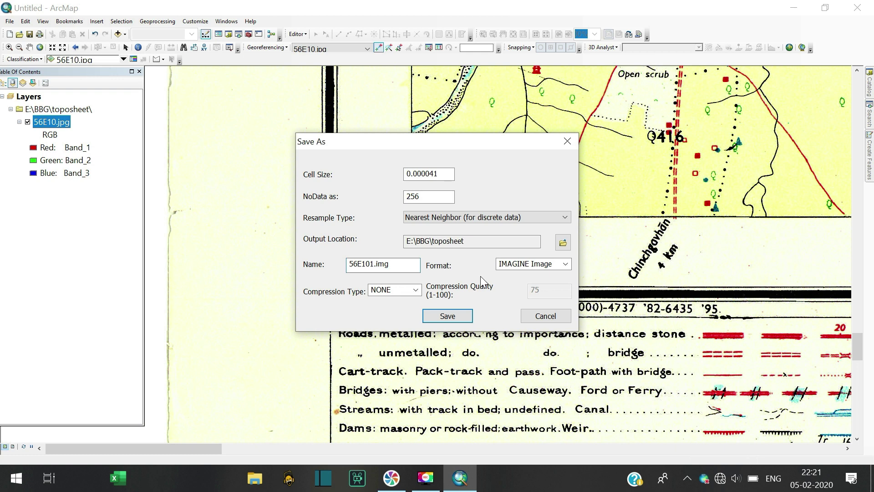
{"action": "key", "text": "BackSpace"}
{"action": "type", "text": "rect"}
{"action": "left_click", "coordinate": [448, 316]}
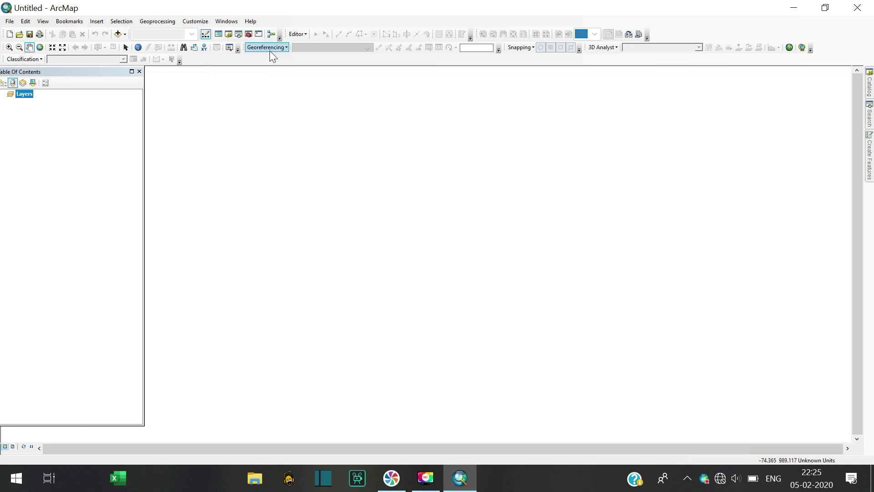
Drag 56E10rect.img from E:\BBG\toposheet into the map and accept the unknown spatial reference warning
{"action": "left_click", "coordinate": [228, 35]}
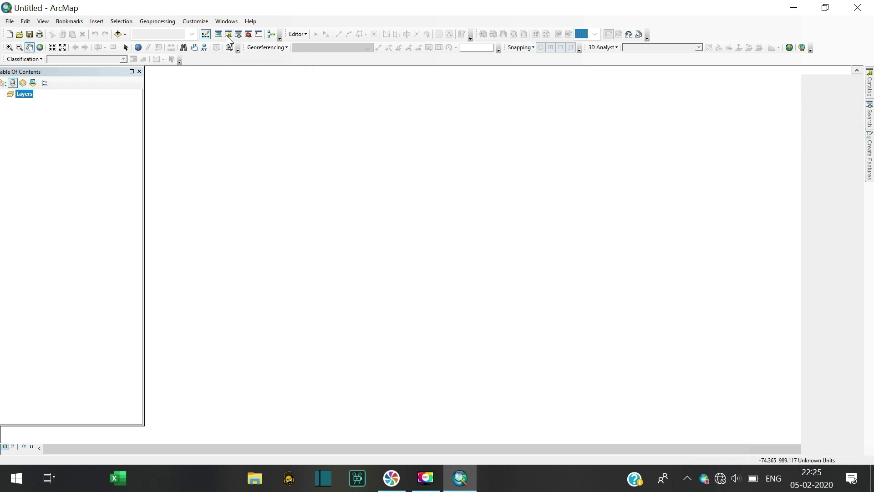
{"action": "left_click", "coordinate": [785, 180]}
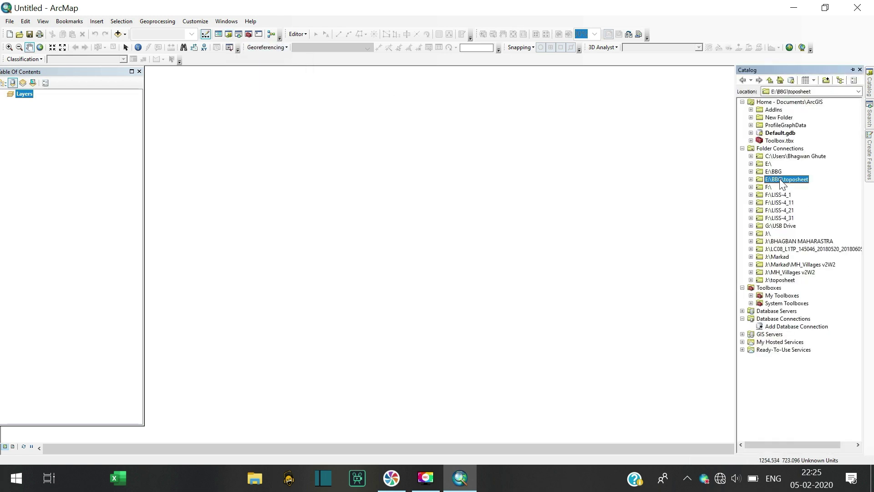
{"action": "double_click", "coordinate": [785, 178]}
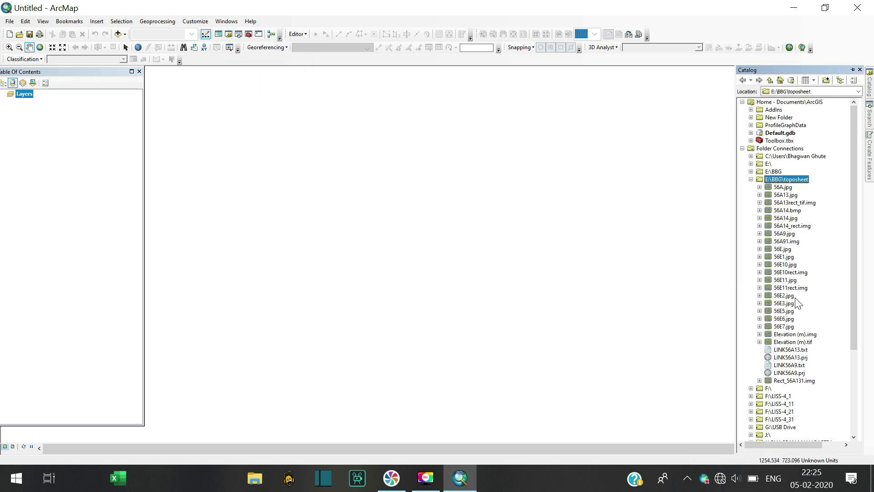
{"action": "left_click_drag", "start_coordinate": [790, 273], "coordinate": [58, 140]}
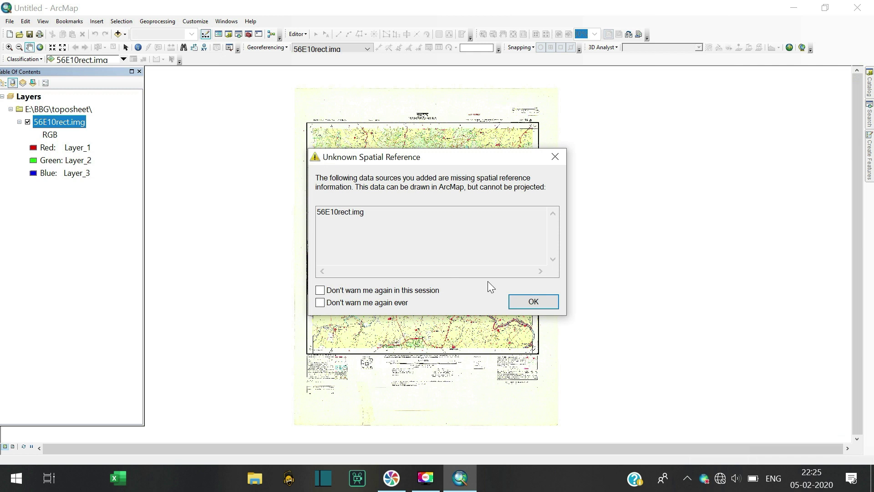
{"action": "left_click", "coordinate": [534, 301]}
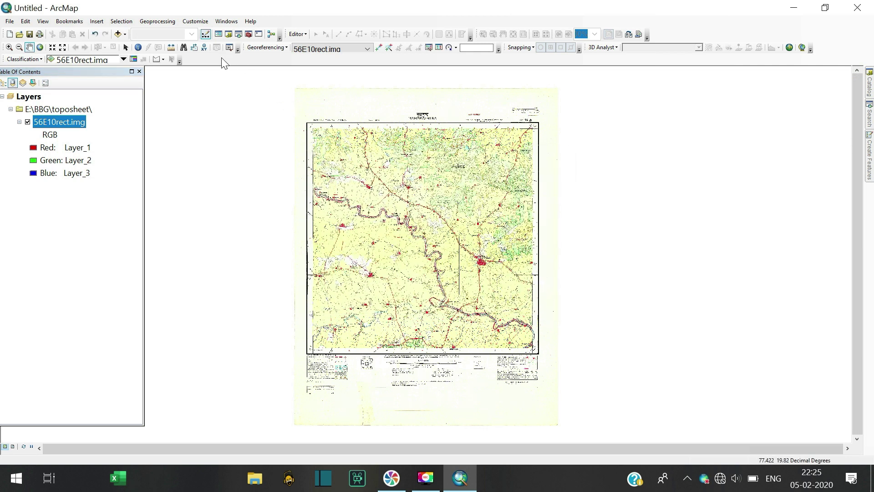
{"action": "right_click", "coordinate": [71, 122]}
Remove the 56E10rect.img layer and view the raster file's properties from the Catalog
{"action": "left_click", "coordinate": [94, 137]}
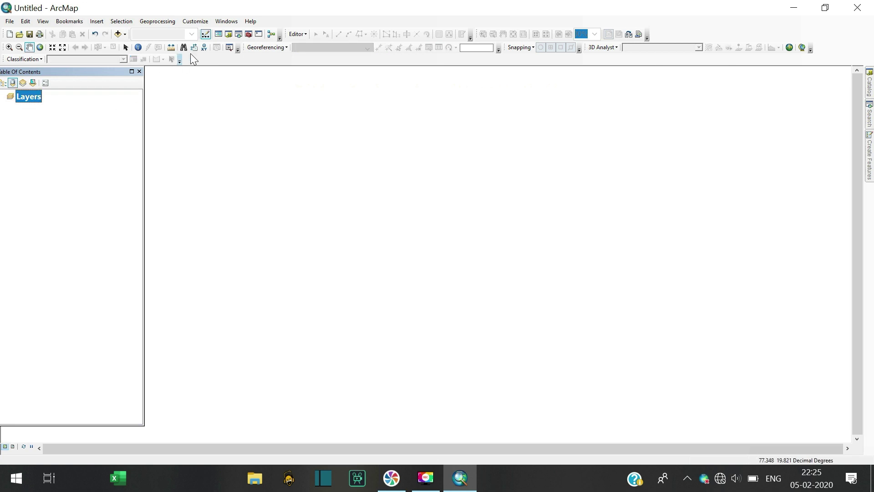
{"action": "left_click", "coordinate": [227, 35]}
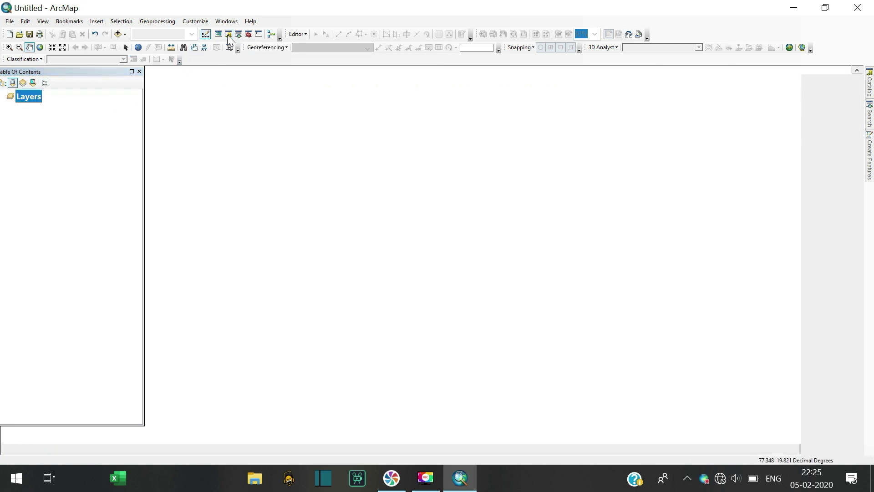
{"action": "left_click", "coordinate": [788, 272]}
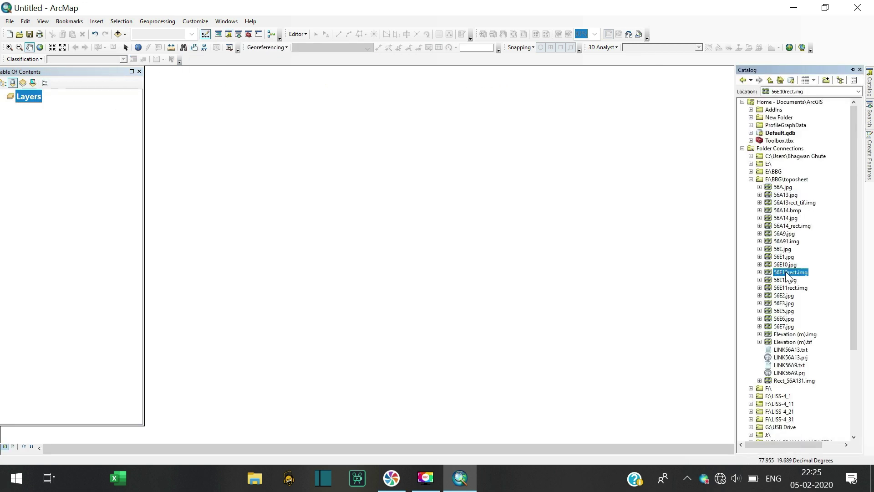
{"action": "right_click", "coordinate": [789, 274]}
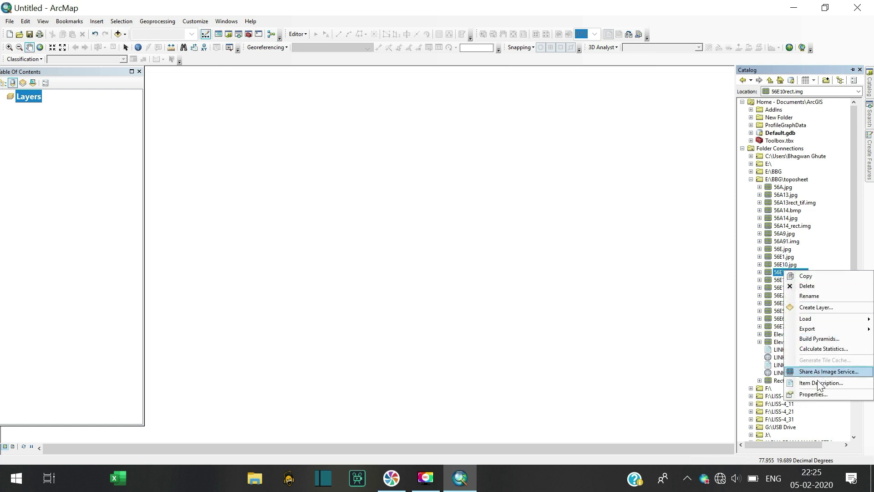
{"action": "left_click", "coordinate": [816, 393]}
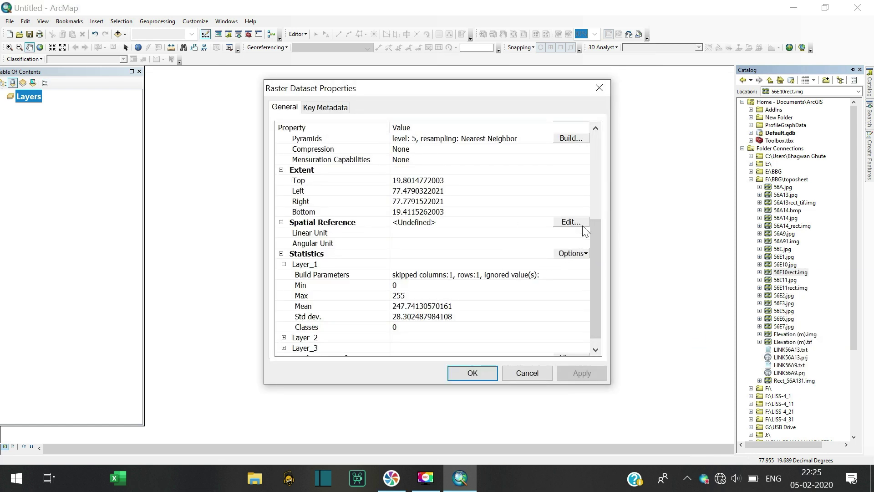
Edit the raster's undefined spatial reference and browse Projected > UTM > WGS 1984 > Northern Hemisphere
{"action": "left_click", "coordinate": [570, 222]}
{"action": "left_click", "coordinate": [344, 158]}
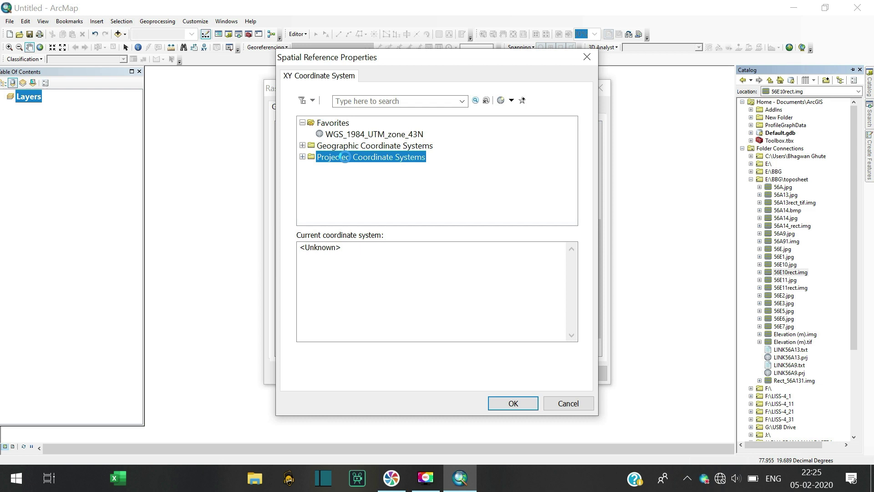
{"action": "double_click", "coordinate": [345, 157]}
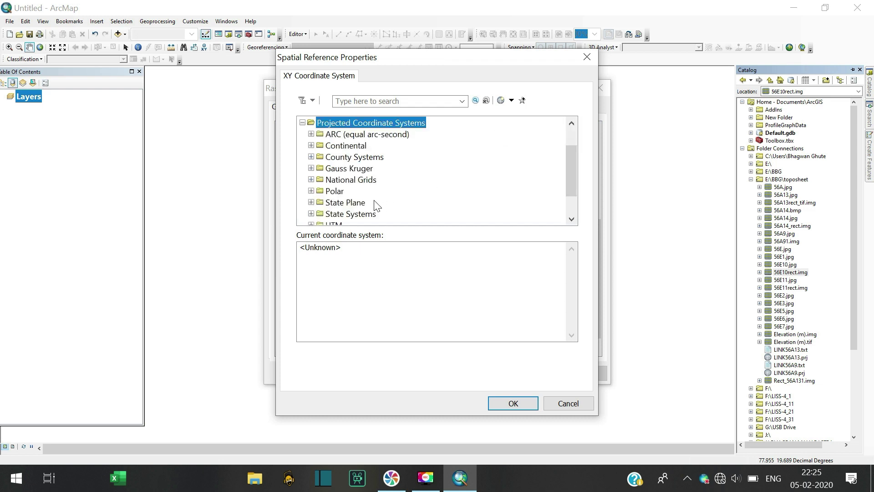
{"action": "scroll", "coordinate": [375, 203], "scroll_direction": "down", "scroll_amount": 2}
{"action": "double_click", "coordinate": [339, 200]}
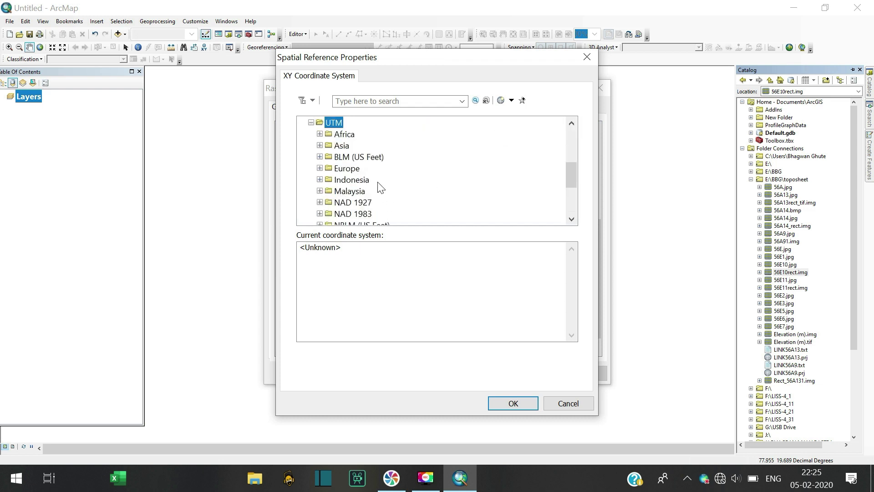
{"action": "scroll", "coordinate": [380, 186], "scroll_direction": "down", "scroll_amount": 3}
{"action": "double_click", "coordinate": [355, 191]}
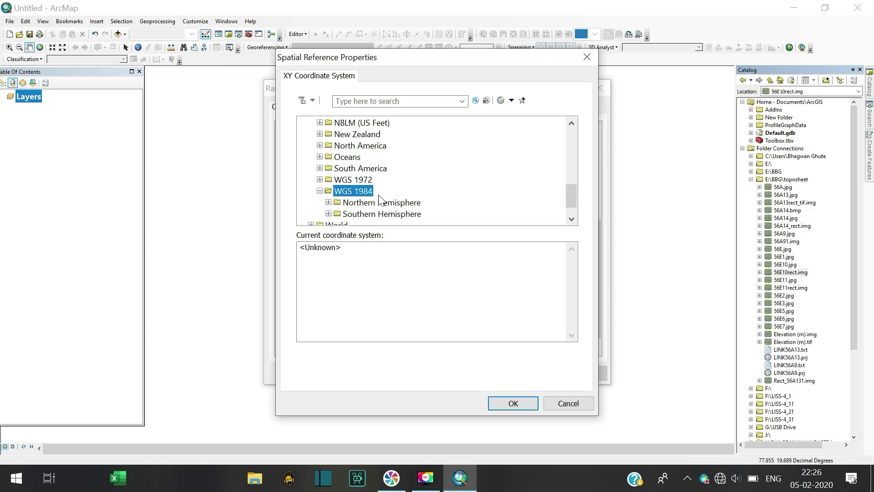
{"action": "double_click", "coordinate": [381, 203]}
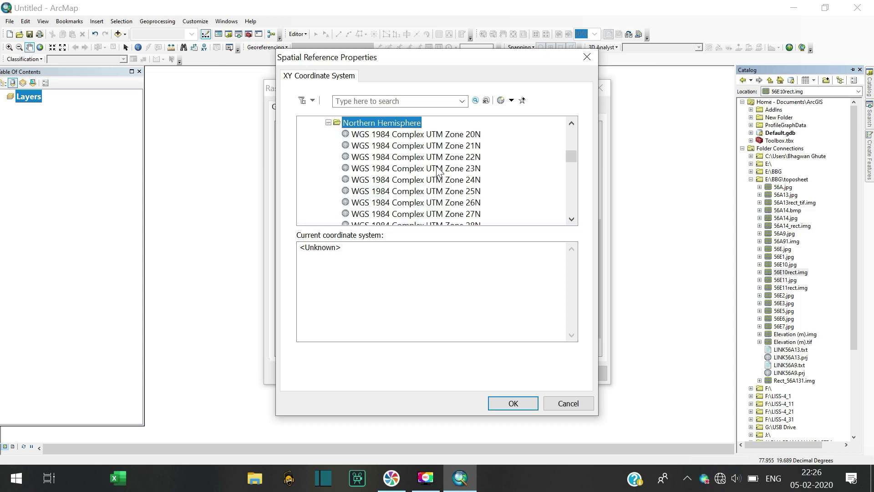
{"action": "scroll", "coordinate": [443, 174], "scroll_direction": "down", "scroll_amount": 3}
{"action": "scroll", "coordinate": [443, 174], "scroll_direction": "down", "scroll_amount": 4}
{"action": "scroll", "coordinate": [440, 181], "scroll_direction": "down", "scroll_amount": 4}
{"action": "scroll", "coordinate": [441, 191], "scroll_direction": "down", "scroll_amount": 4}
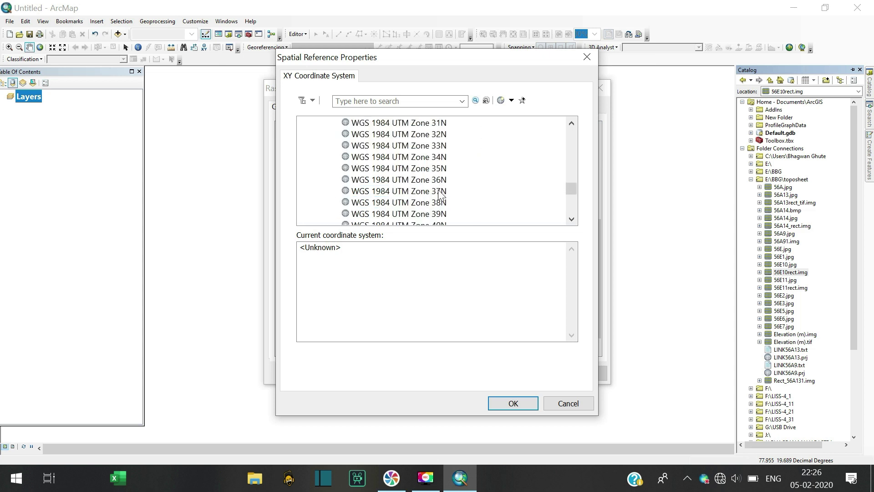
{"action": "scroll", "coordinate": [439, 206], "scroll_direction": "down", "scroll_amount": 2}
{"action": "scroll", "coordinate": [439, 205], "scroll_direction": "down", "scroll_amount": 1}
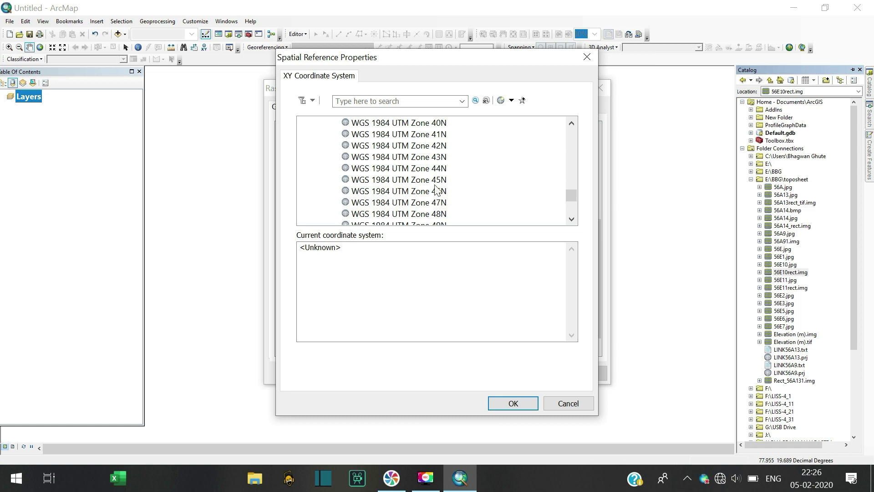
Assign WGS 1984 UTM Zone 43N to 56E10rect.img and confirm the raster properties
{"action": "left_click", "coordinate": [436, 157]}
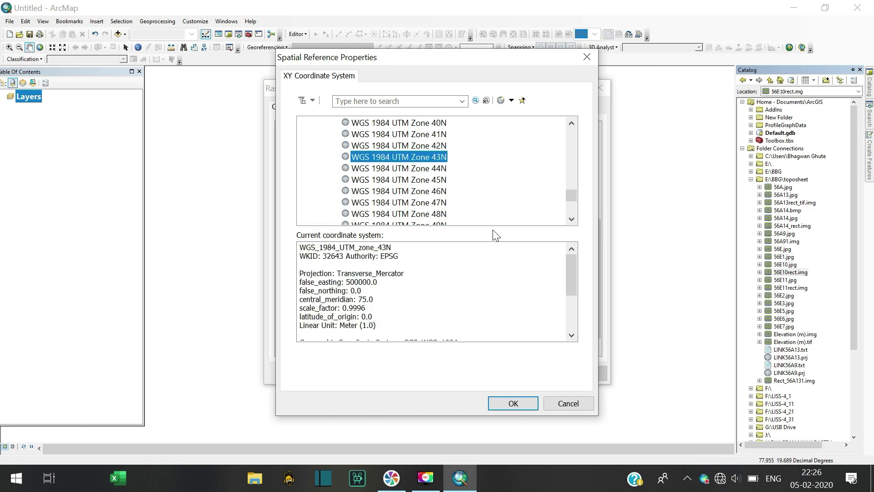
{"action": "left_click", "coordinate": [513, 402]}
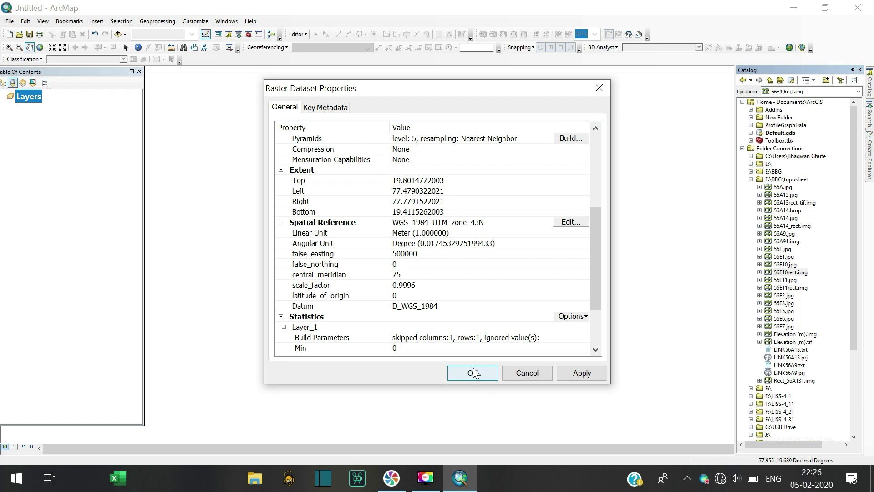
{"action": "left_click", "coordinate": [484, 373]}
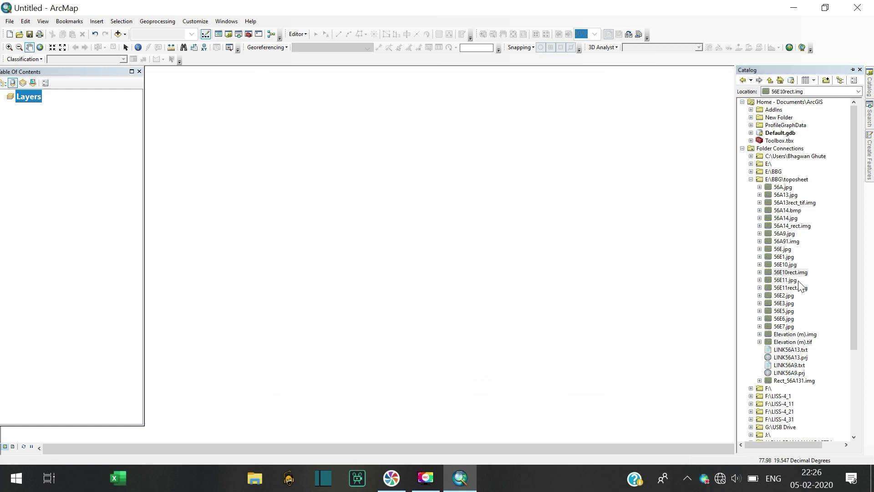
Drag 56E10rect.img from the Catalog onto the map and bring the top of the toposheet into view
{"action": "left_click_drag", "start_coordinate": [790, 272], "coordinate": [109, 184]}
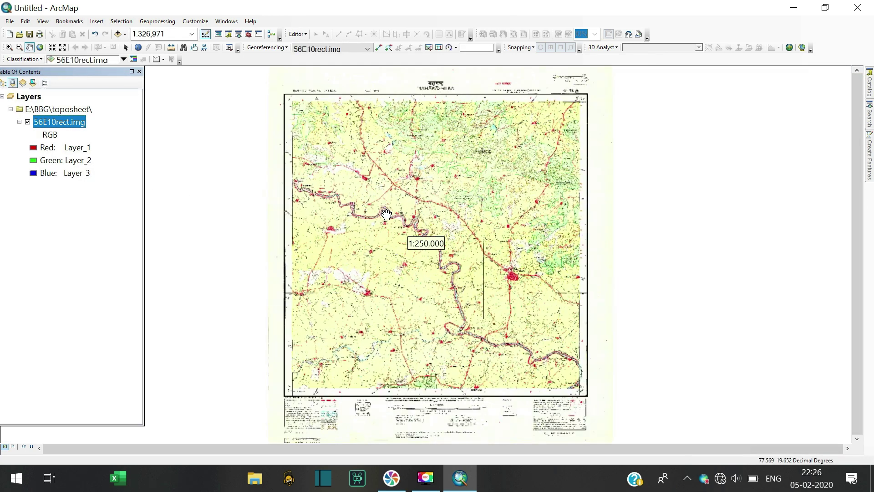
{"action": "scroll", "coordinate": [383, 215], "scroll_direction": "up", "scroll_amount": 2}
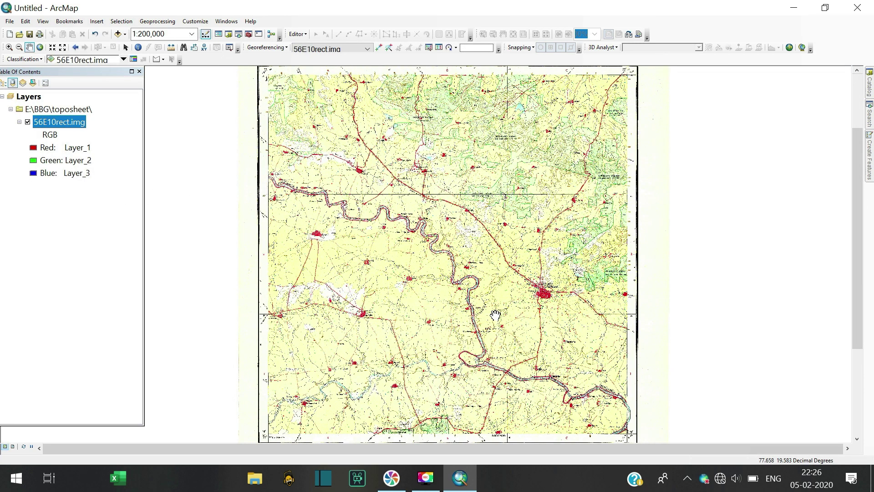
{"action": "scroll", "coordinate": [362, 196], "scroll_direction": "up", "scroll_amount": 1}
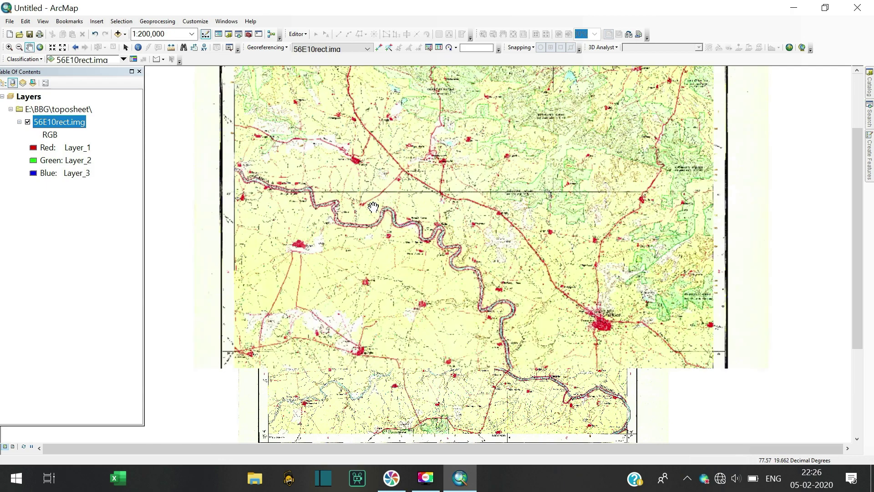
{"action": "scroll", "coordinate": [369, 185], "scroll_direction": "up", "scroll_amount": 1}
{"action": "scroll", "coordinate": [376, 171], "scroll_direction": "up", "scroll_amount": 1}
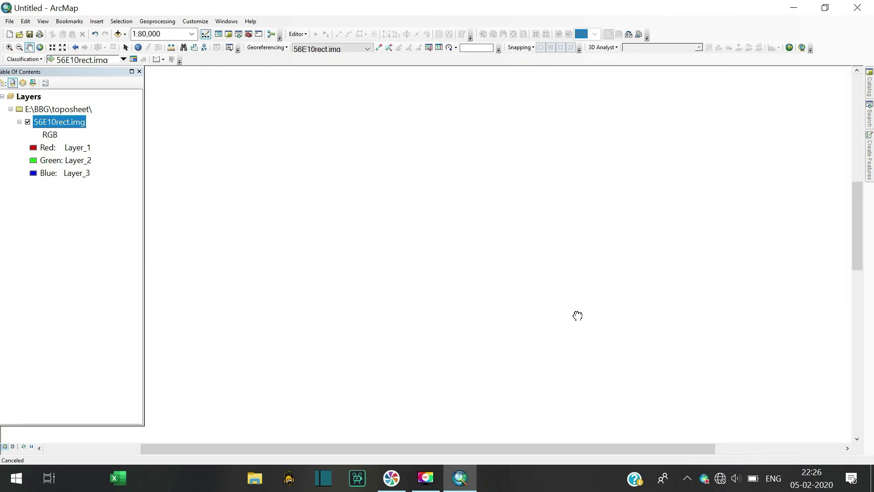
{"action": "mouse_move", "coordinate": [379, 102]}
{"action": "left_mouse_down"}
{"action": "mouse_move", "coordinate": [235, 172]}
{"action": "mouse_move", "coordinate": [287, 205]}
{"action": "left_mouse_up"}
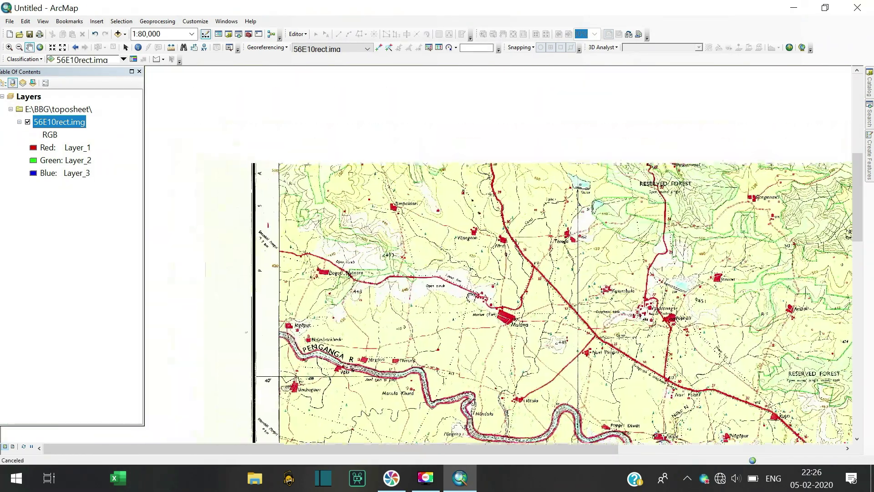